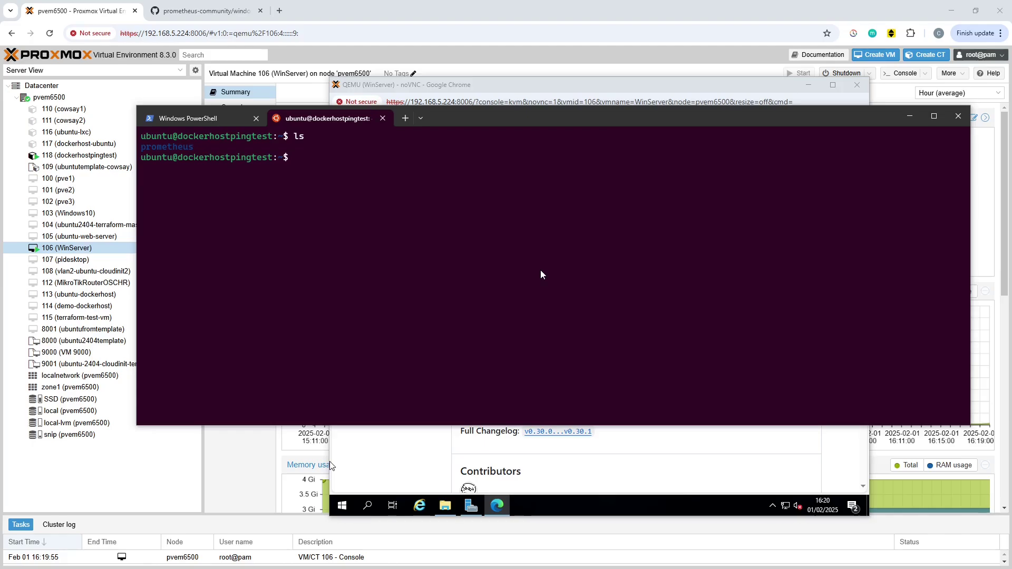
Run sudo apt-get update and sudo apt-get install docker.io; docker.io 26.1.3 is already newest.
{"action": "left_click", "coordinate": [441, 278]}
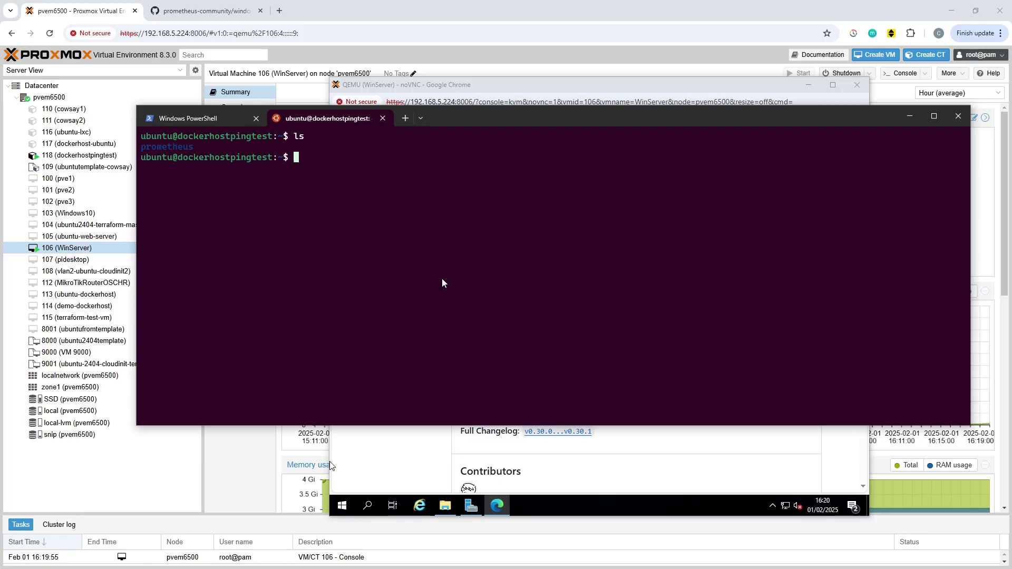
{"action": "type", "text": "sudo apt-get update"}
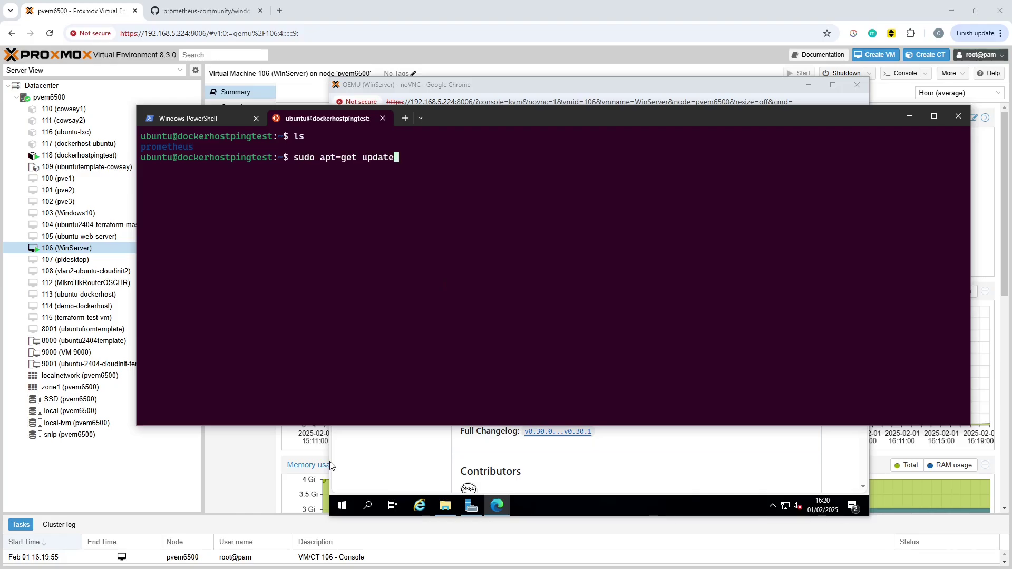
{"action": "key", "text": "Return"}
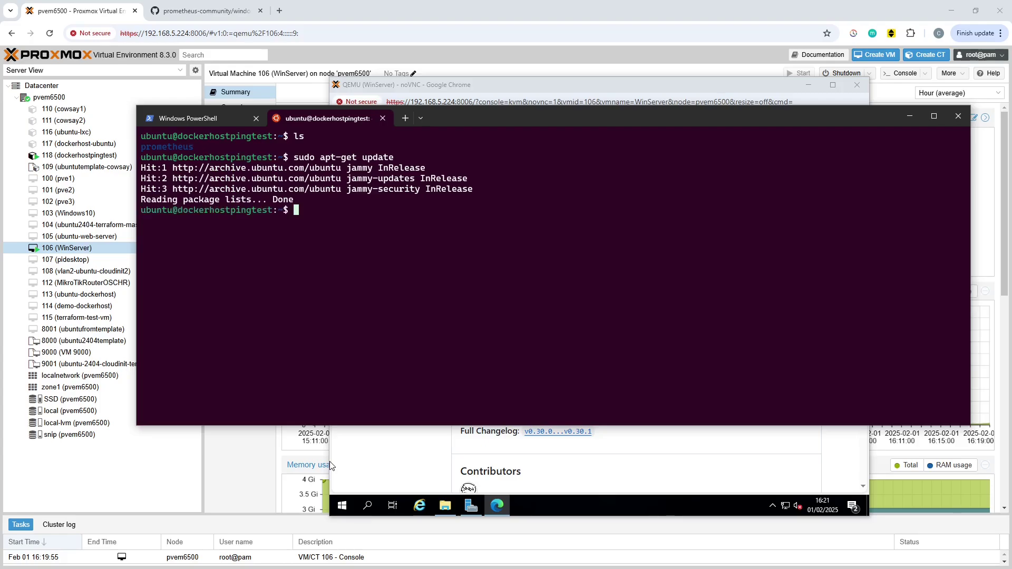
{"action": "type", "text": "sudo apt-get install docker"}
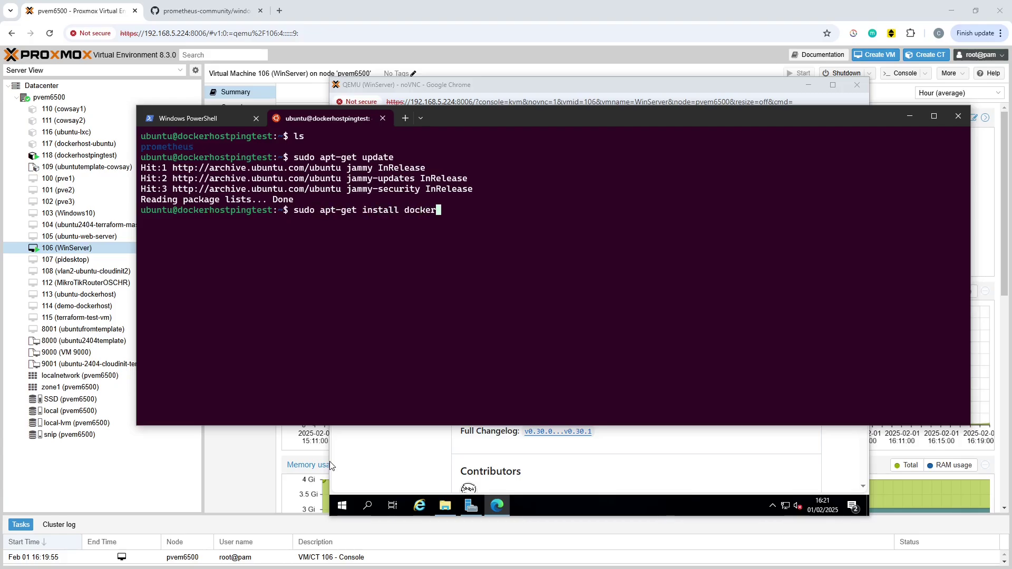
{"action": "type", "text": ".io"}
{"action": "key", "text": "Return"}
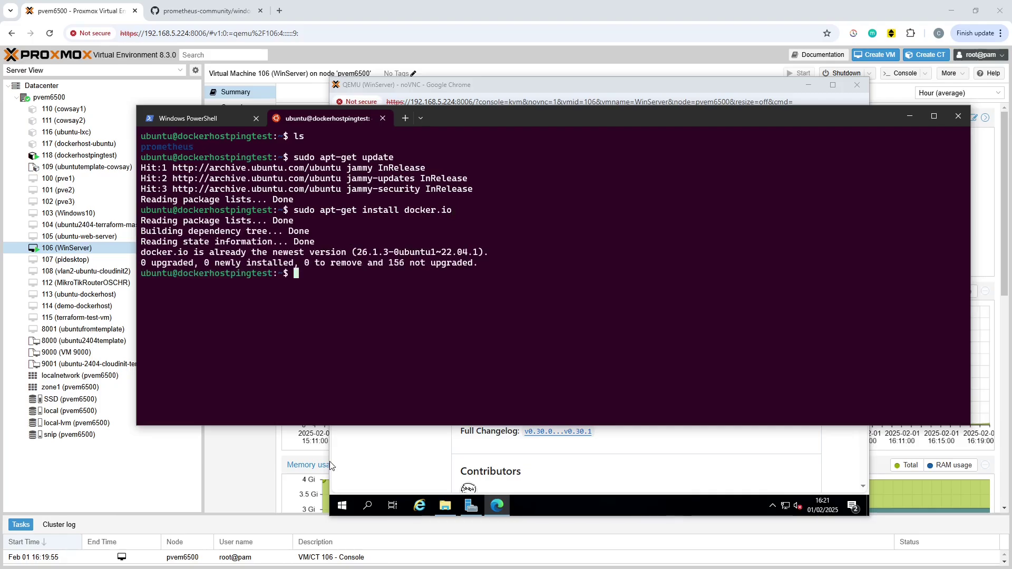
Scroll the release to its Assets and launch windows_exporter-0.30.1-amd64.msi from Downloads.
{"action": "left_click", "coordinate": [476, 88]}
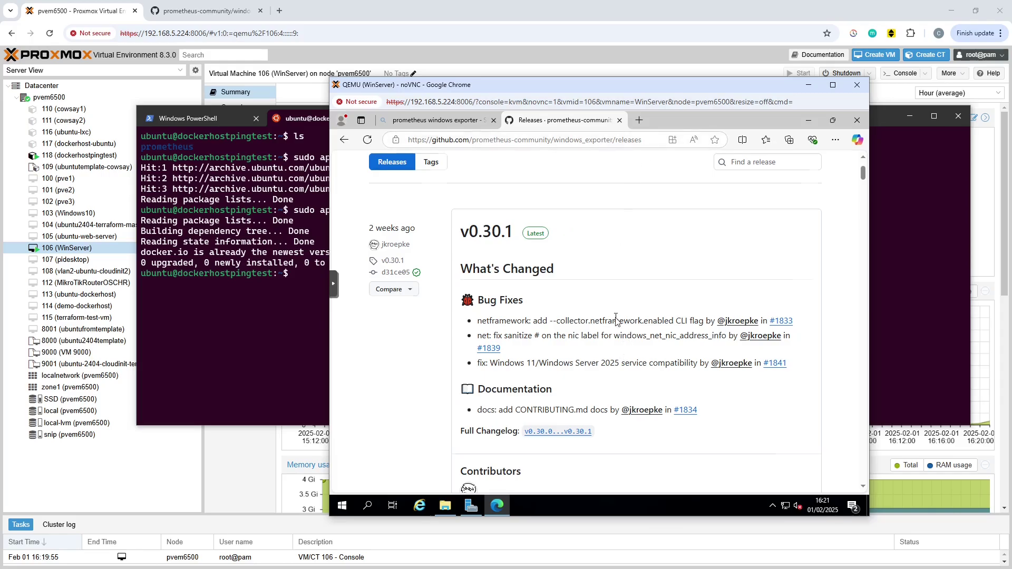
{"action": "scroll", "coordinate": [622, 324], "scroll_direction": "down", "scroll_amount": 4}
{"action": "scroll", "coordinate": [616, 320], "scroll_direction": "down", "scroll_amount": 1}
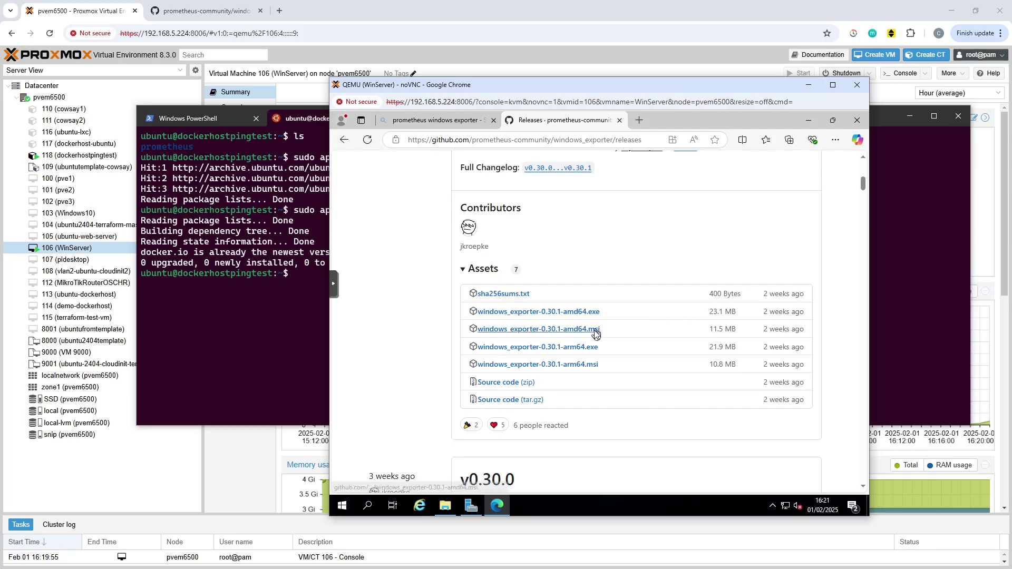
{"action": "left_click", "coordinate": [445, 506]}
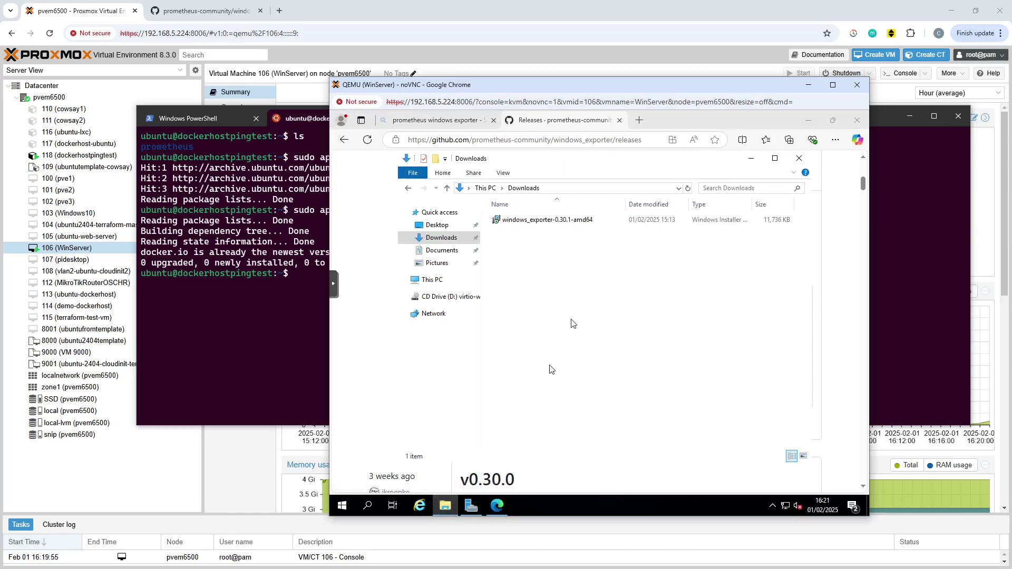
{"action": "double_click", "coordinate": [540, 226]}
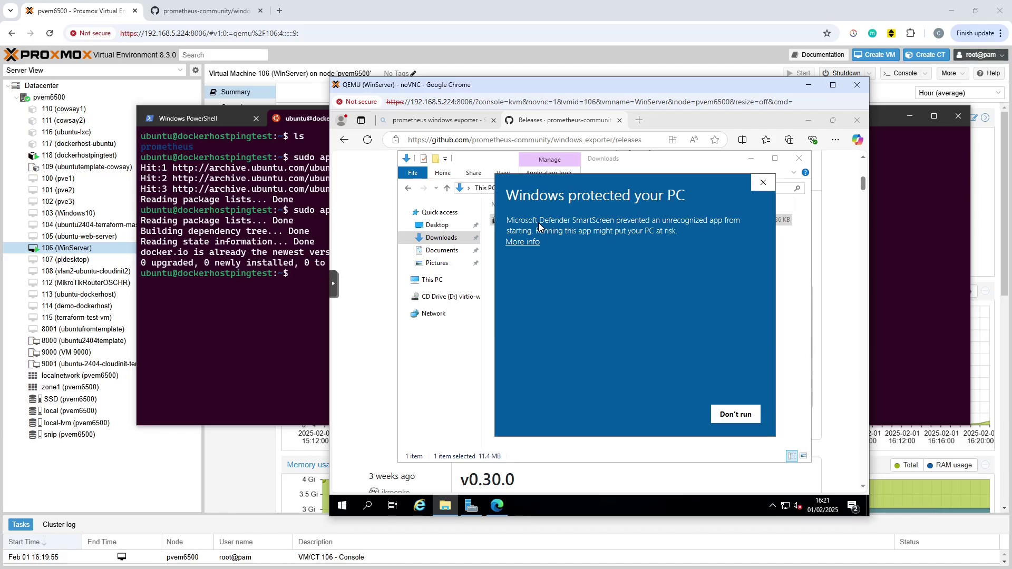
Dismiss the SmartScreen warning and open the windows_exporter GitHub repository from the search results.
{"action": "left_click", "coordinate": [499, 505]}
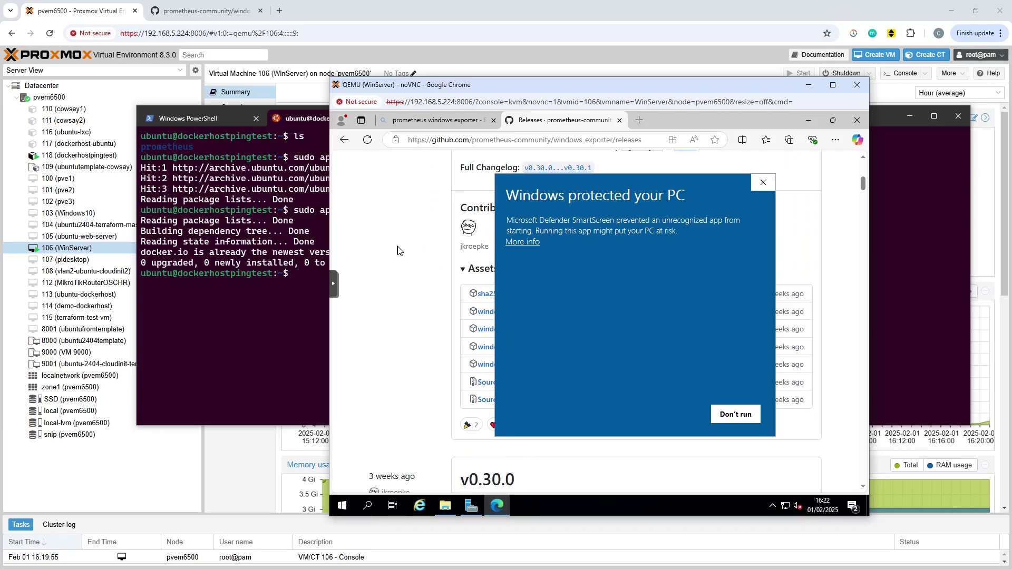
{"action": "left_click", "coordinate": [762, 182]}
{"action": "left_click", "coordinate": [440, 121]}
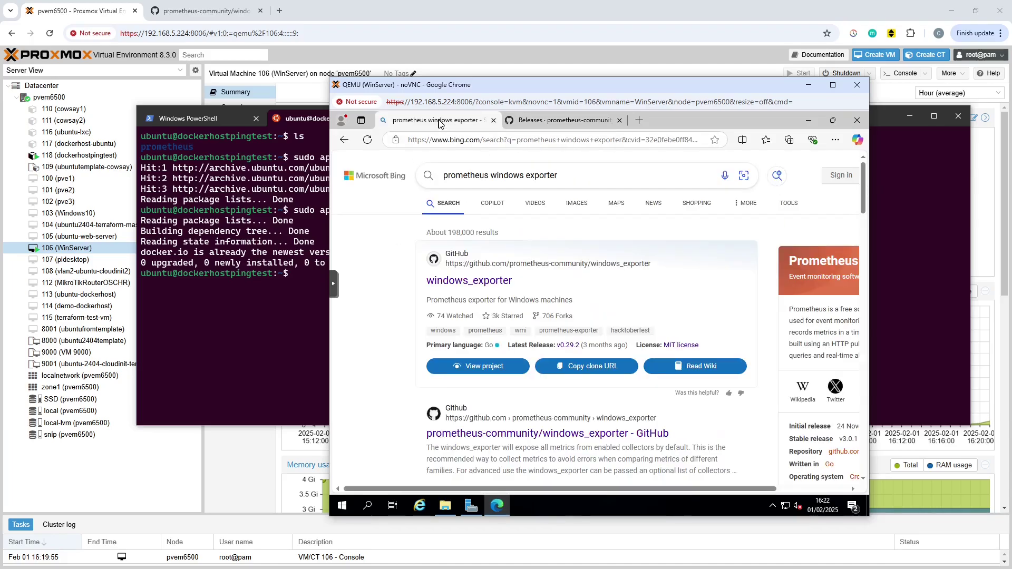
{"action": "left_click", "coordinate": [534, 119]}
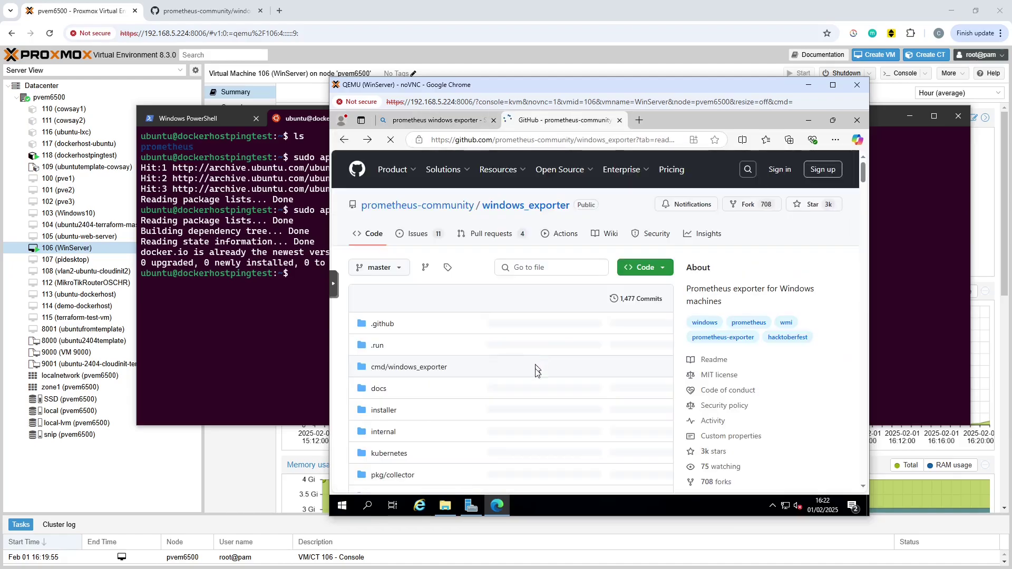
Scroll the README through the collectors and flags tables, then return to the Downloads folder.
{"action": "scroll", "coordinate": [532, 403], "scroll_direction": "down", "scroll_amount": 20}
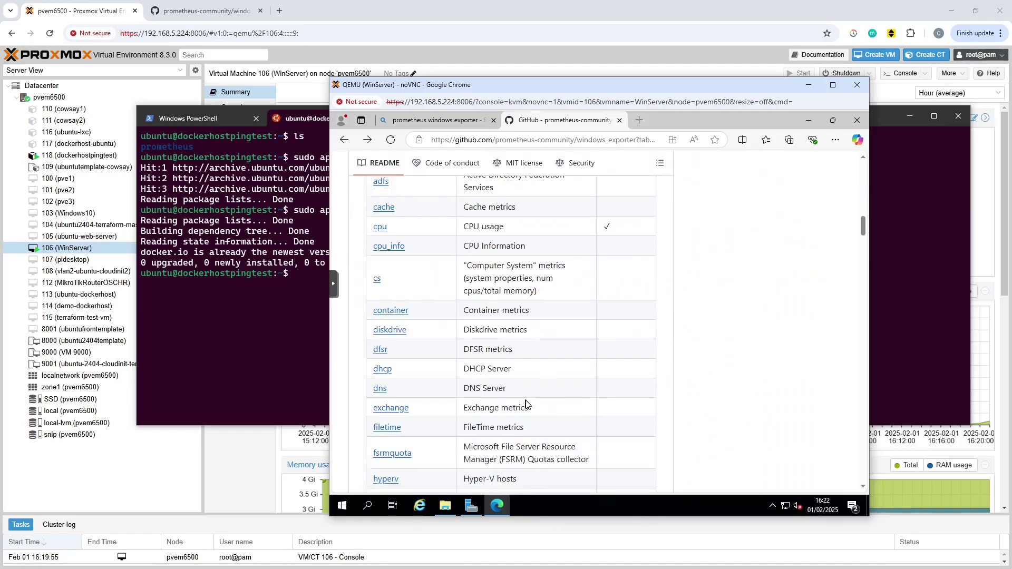
{"action": "scroll", "coordinate": [526, 404], "scroll_direction": "down", "scroll_amount": 15}
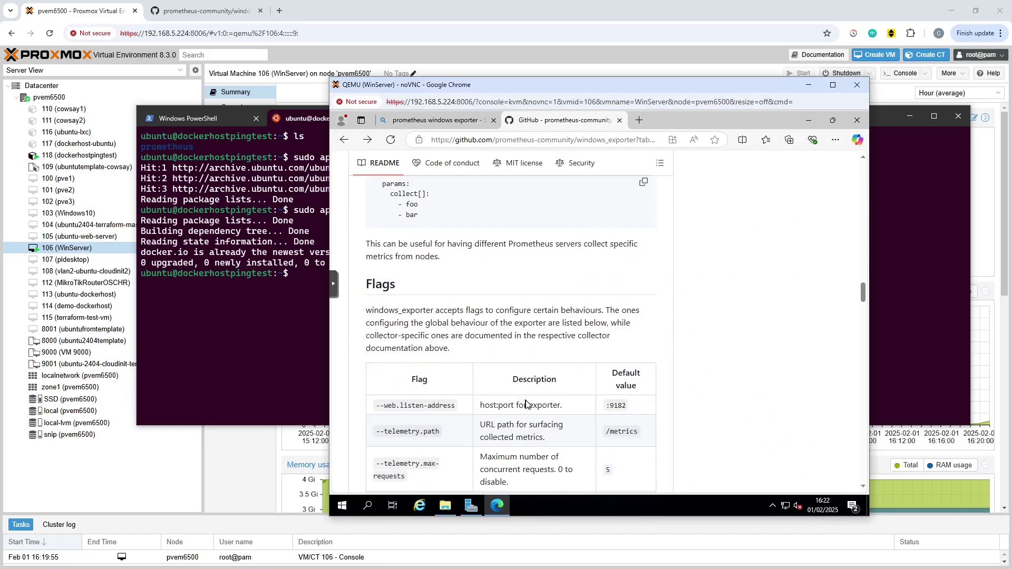
{"action": "scroll", "coordinate": [526, 403], "scroll_direction": "down", "scroll_amount": 4}
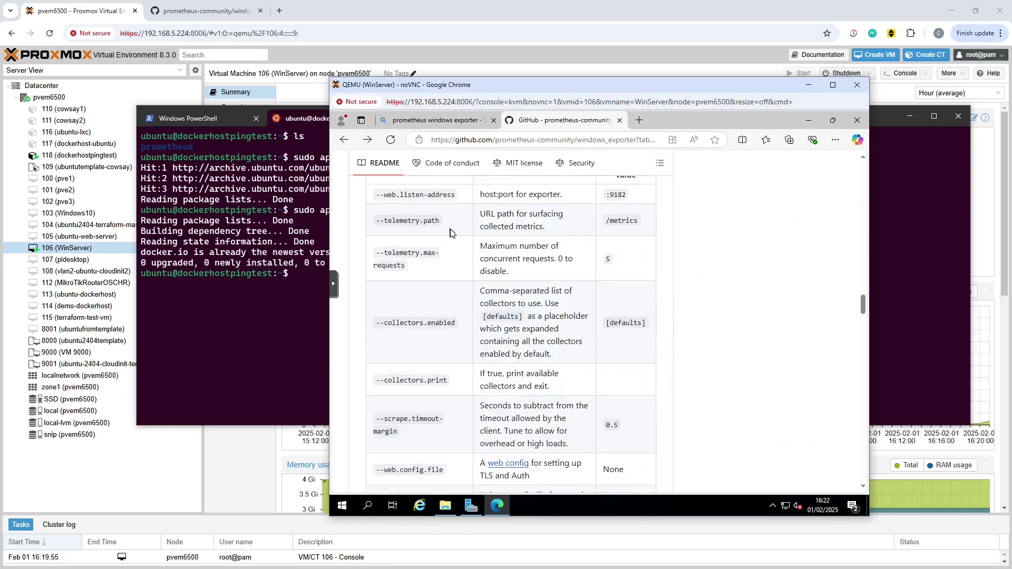
{"action": "scroll", "coordinate": [565, 403], "scroll_direction": "down", "scroll_amount": 5}
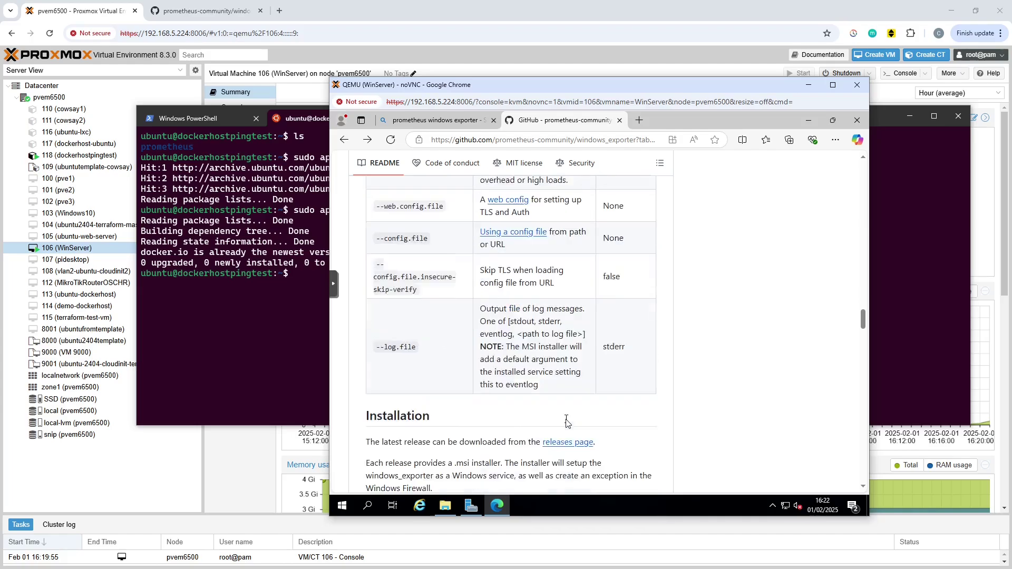
{"action": "scroll", "coordinate": [565, 404], "scroll_direction": "up", "scroll_amount": 3}
{"action": "left_click", "coordinate": [446, 505]}
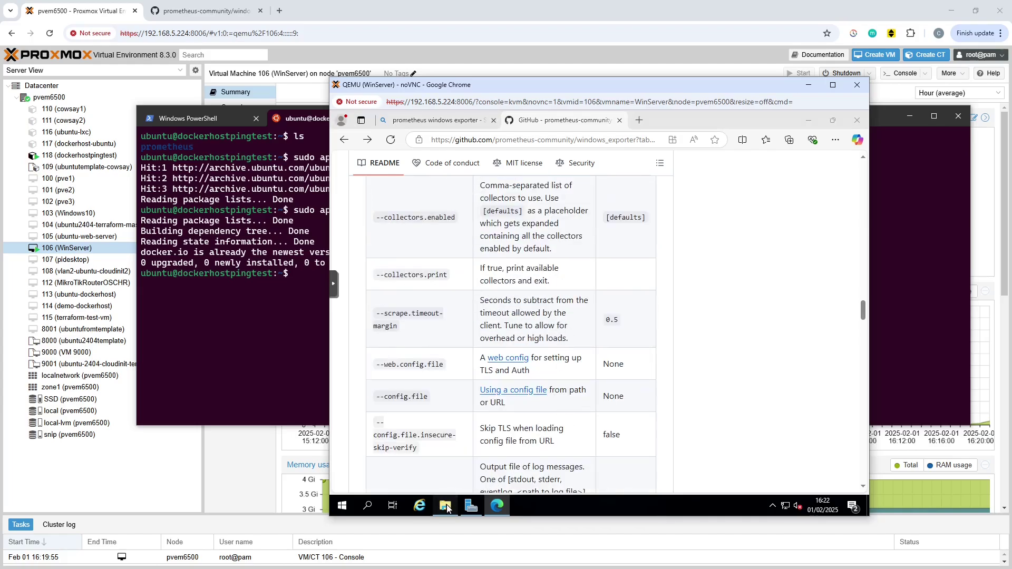
Run the MSI anyway past SmartScreen and include the Firewall Exception feature in setup.
{"action": "double_click", "coordinate": [538, 221]}
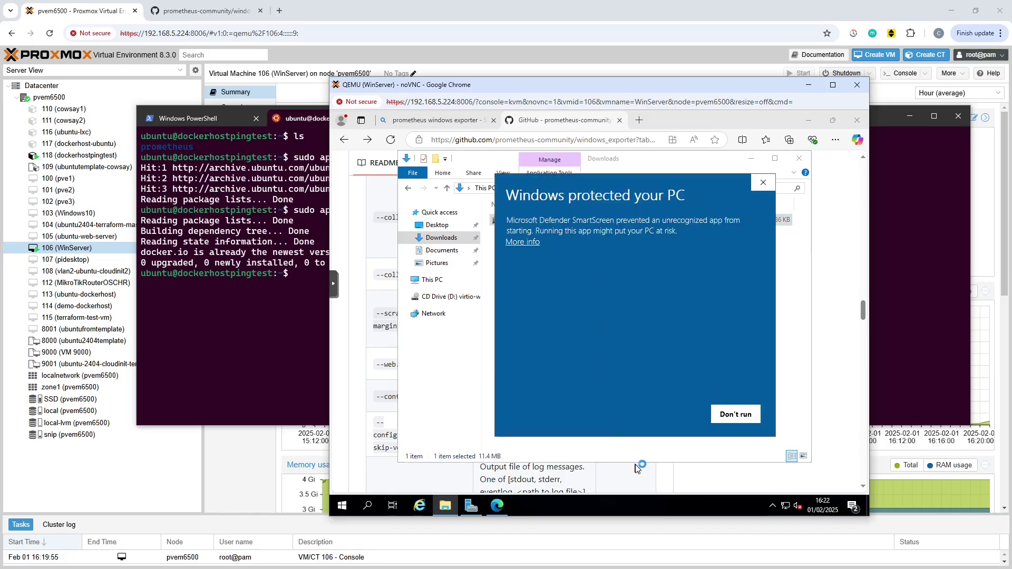
{"action": "left_click", "coordinate": [522, 242]}
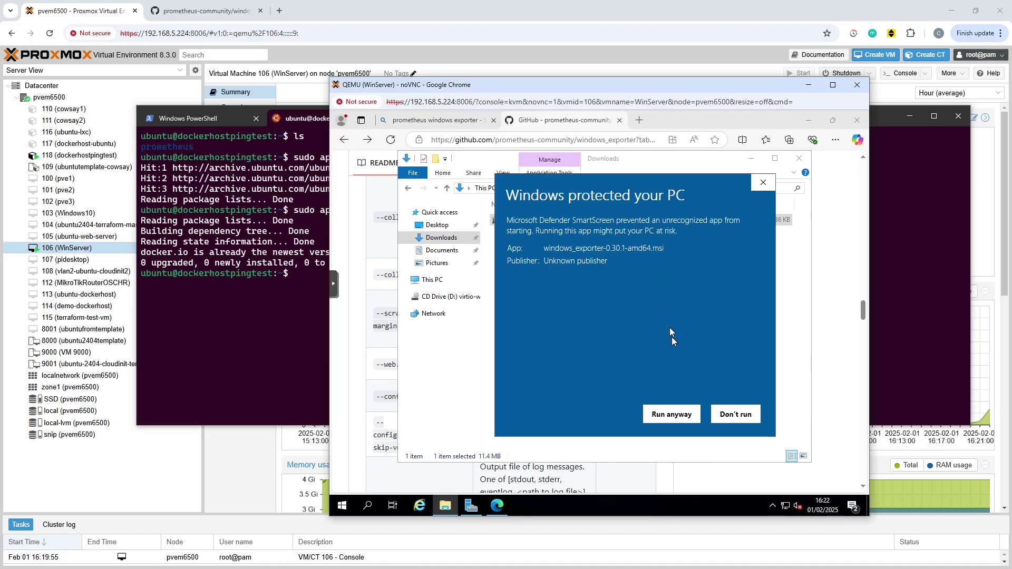
{"action": "left_click", "coordinate": [673, 416]}
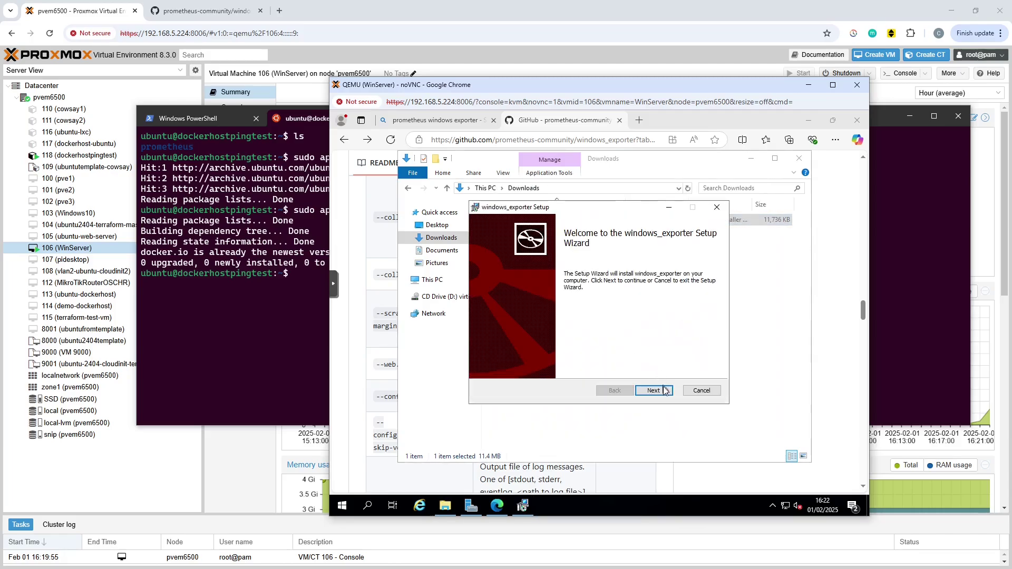
{"action": "left_click", "coordinate": [654, 390]}
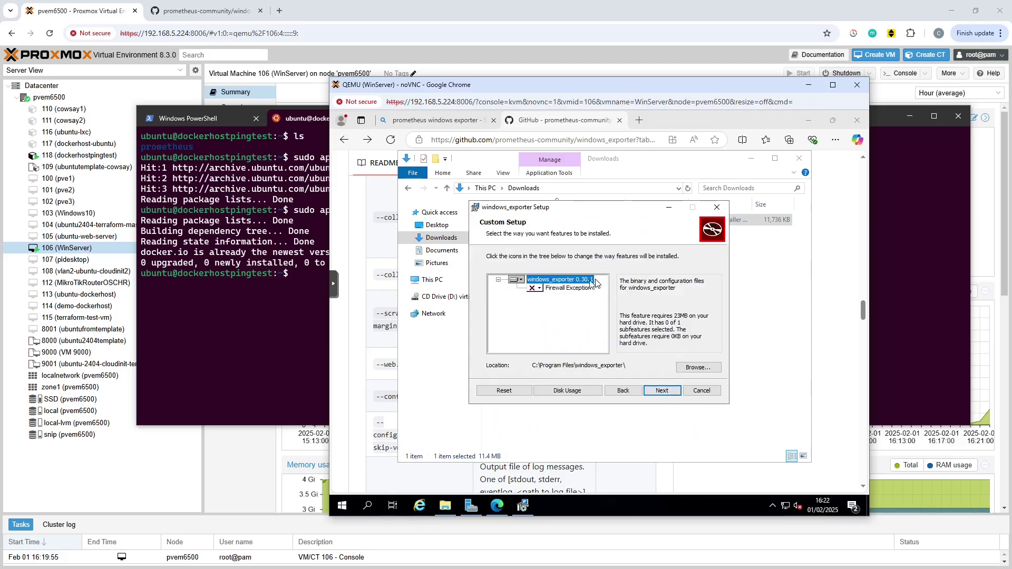
{"action": "left_click", "coordinate": [537, 288]}
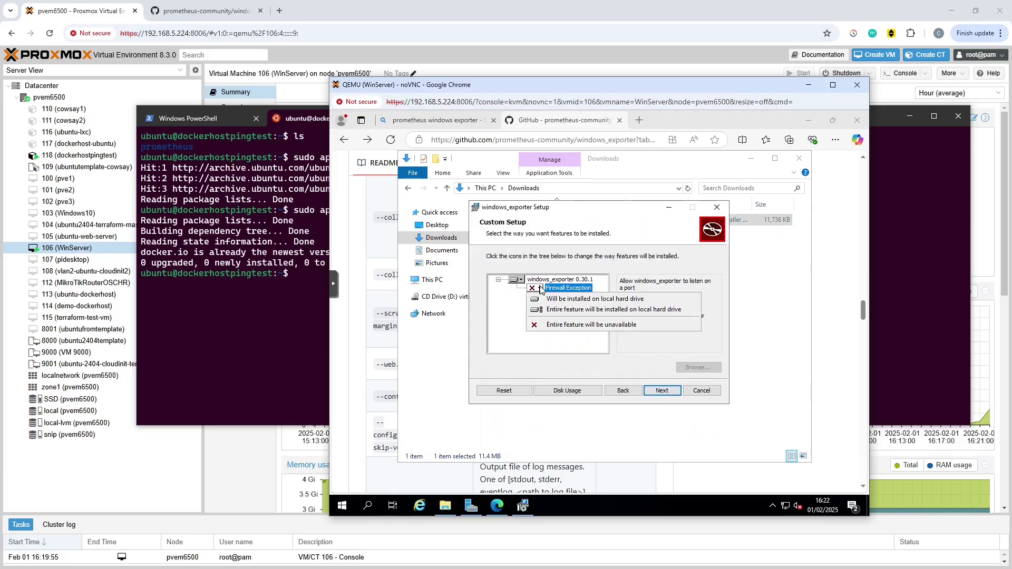
{"action": "left_click", "coordinate": [578, 299]}
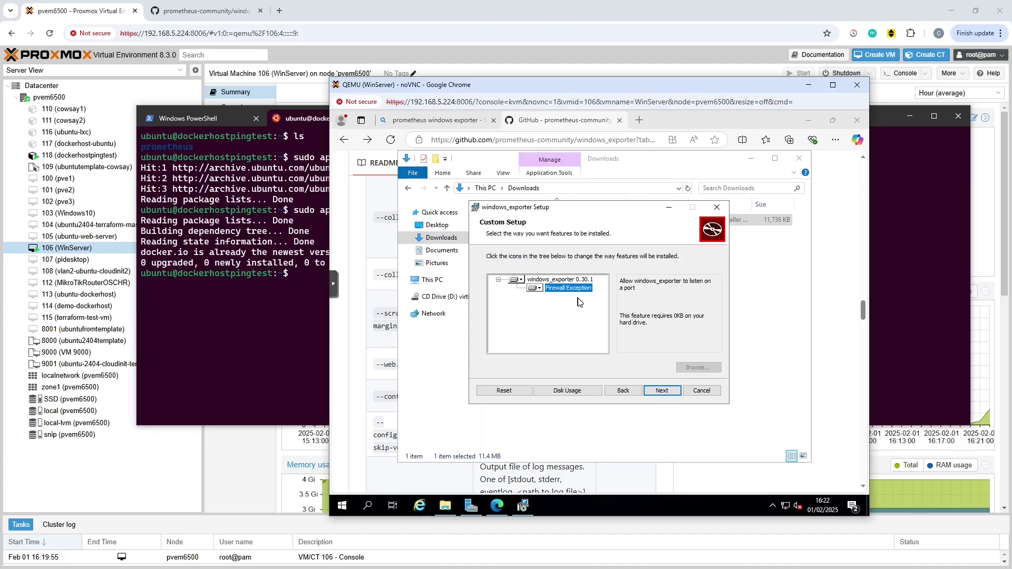
{"action": "left_click", "coordinate": [662, 391]}
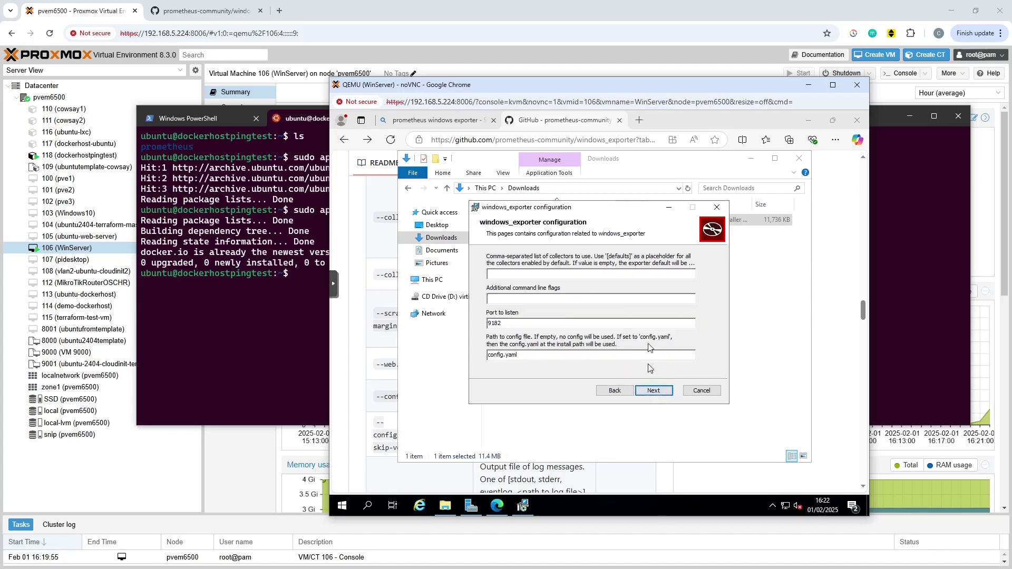
Set the collectors to [defaults] on port 9182, install windows_exporter and finish the wizard.
{"action": "left_click", "coordinate": [658, 274]}
{"action": "type", "text": "defu"}
{"action": "key", "text": "BackSpace"}
{"action": "type", "text": "a"}
{"action": "left_click", "coordinate": [653, 390]}
{"action": "left_click", "coordinate": [655, 390]}
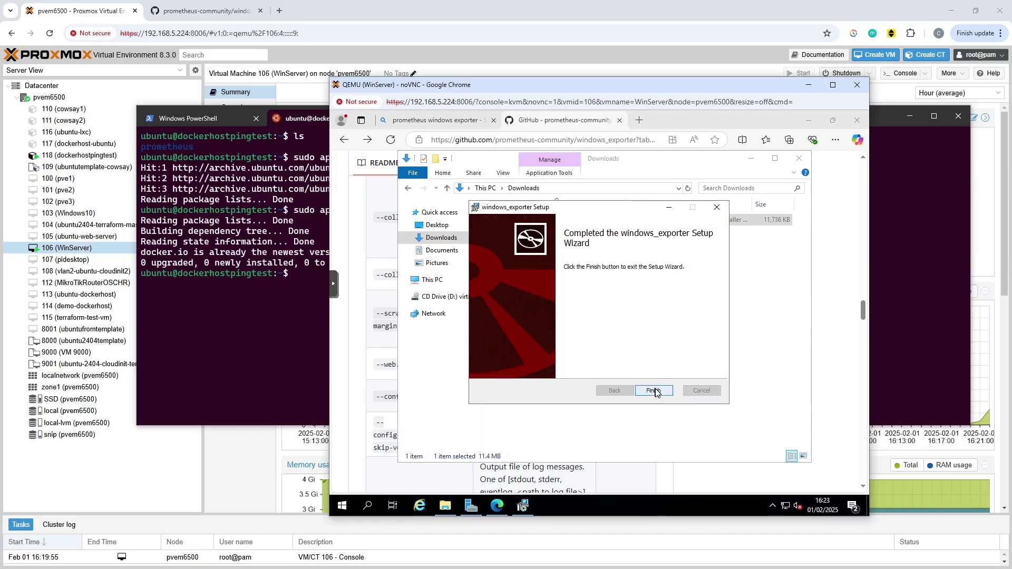
{"action": "left_click", "coordinate": [654, 391]}
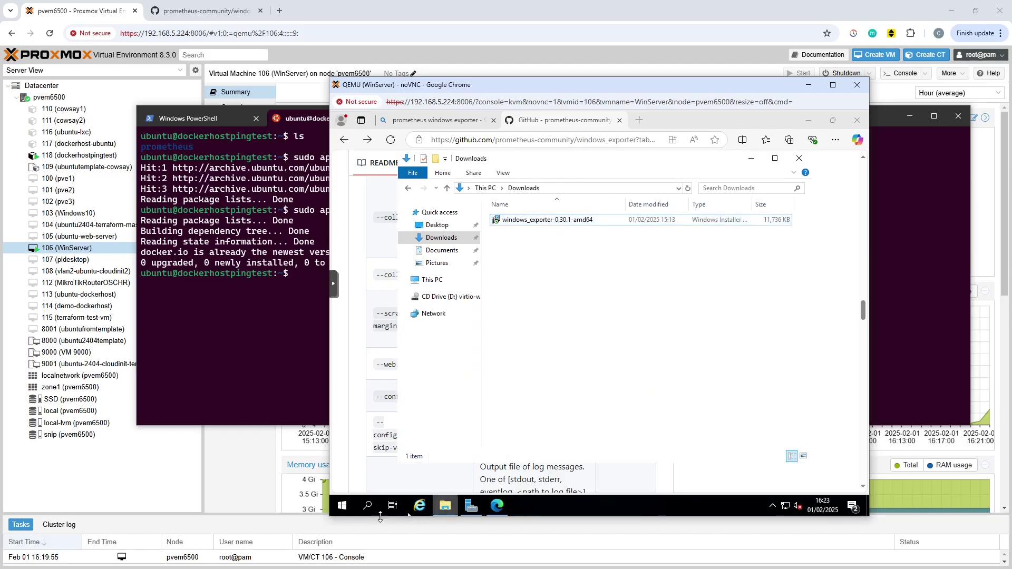
Run ipconfig in an administrator Windows PowerShell, showing IPv4 address 192.168.5.143.
{"action": "left_click", "coordinate": [342, 505]}
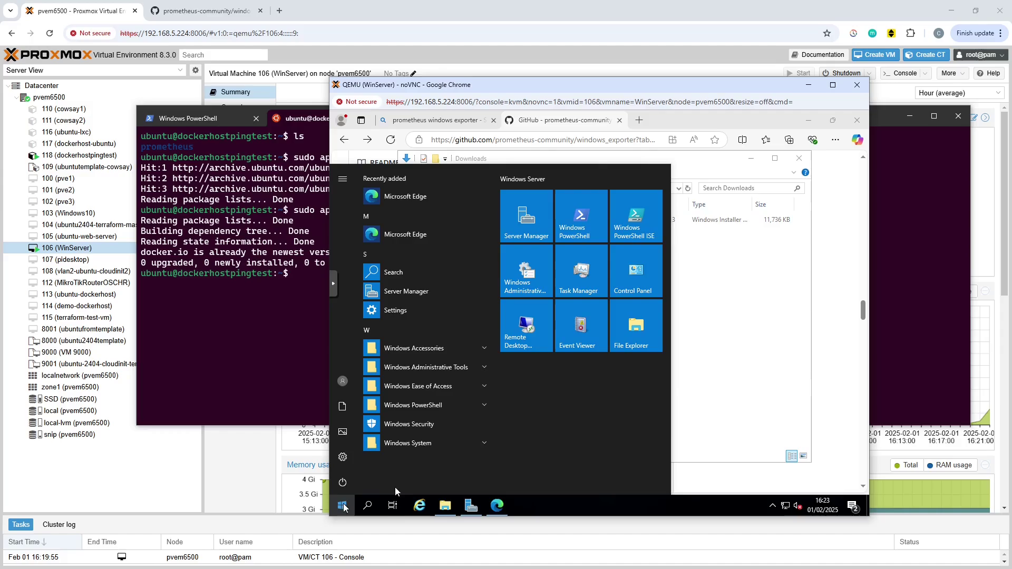
{"action": "left_click", "coordinate": [578, 217]}
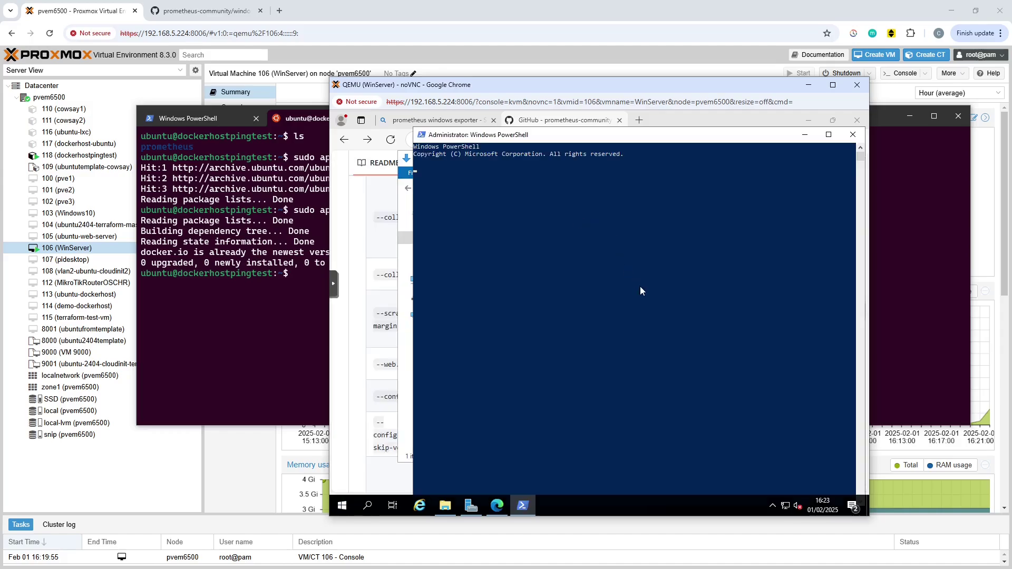
{"action": "type", "text": "ipconfig"}
{"action": "key", "text": "Return"}
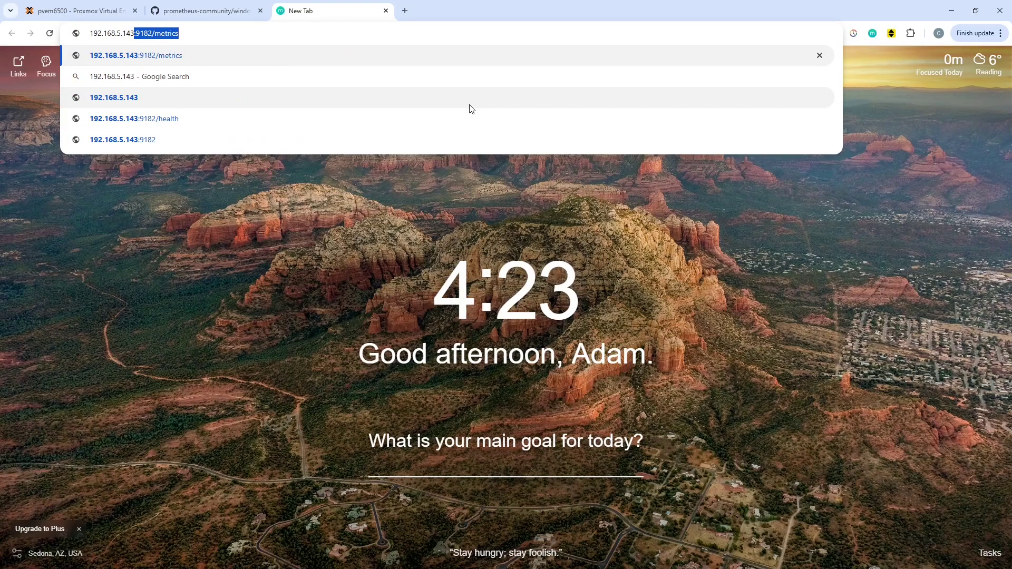
Load 192.168.5.143:9182/metrics in Chrome and scroll through the windows_ metrics.
{"action": "key", "text": "Right"}
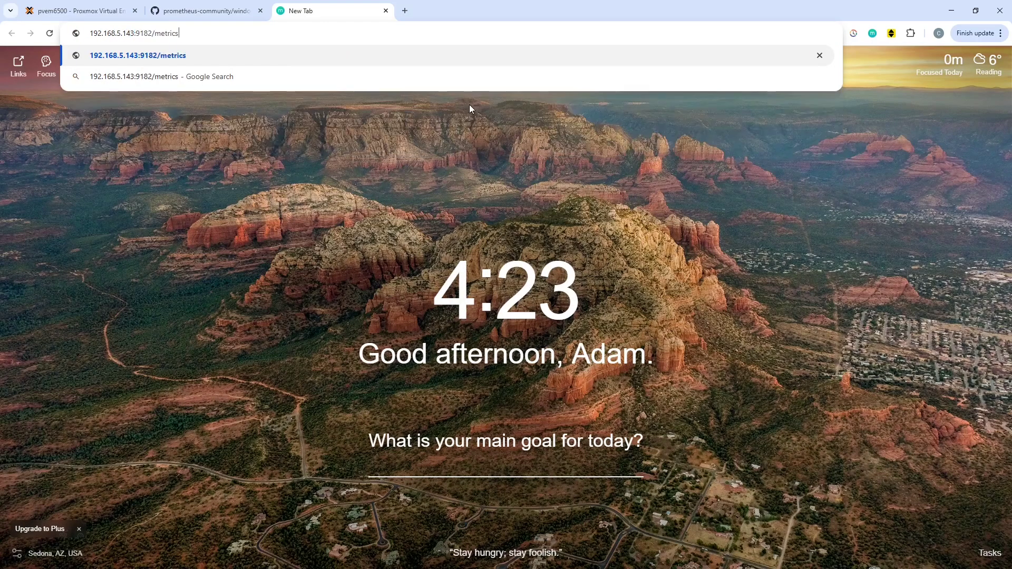
{"action": "key", "text": "Return"}
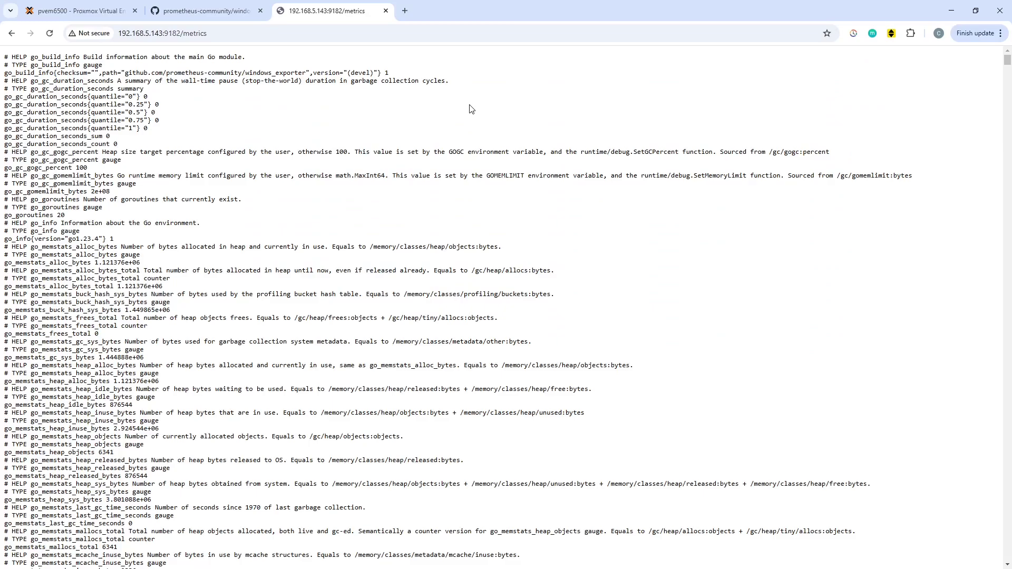
{"action": "scroll", "coordinate": [217, 221], "scroll_direction": "down", "scroll_amount": 6}
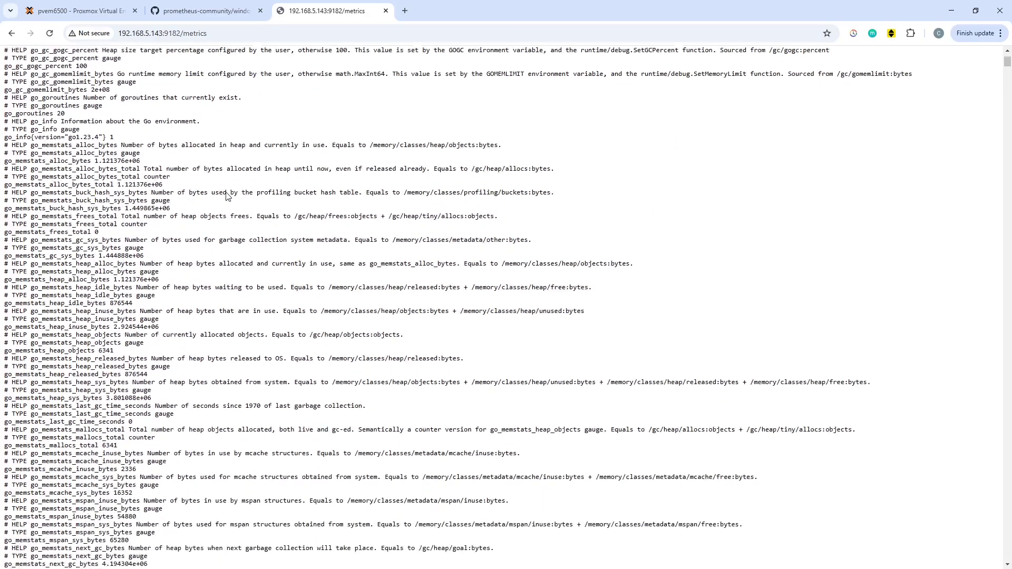
{"action": "scroll", "coordinate": [362, 309], "scroll_direction": "down", "scroll_amount": 20}
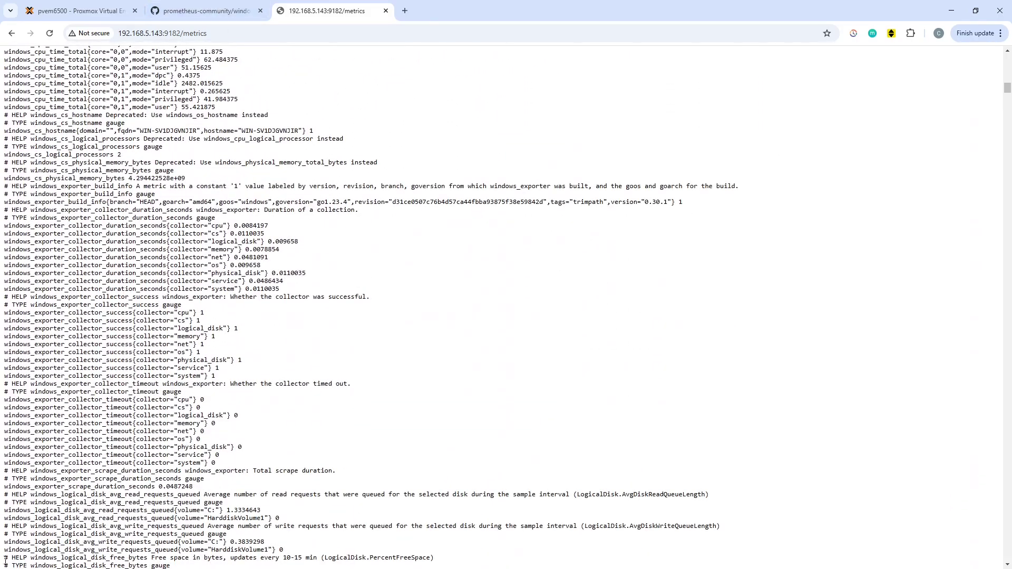
{"action": "key", "text": "alt+Tab"}
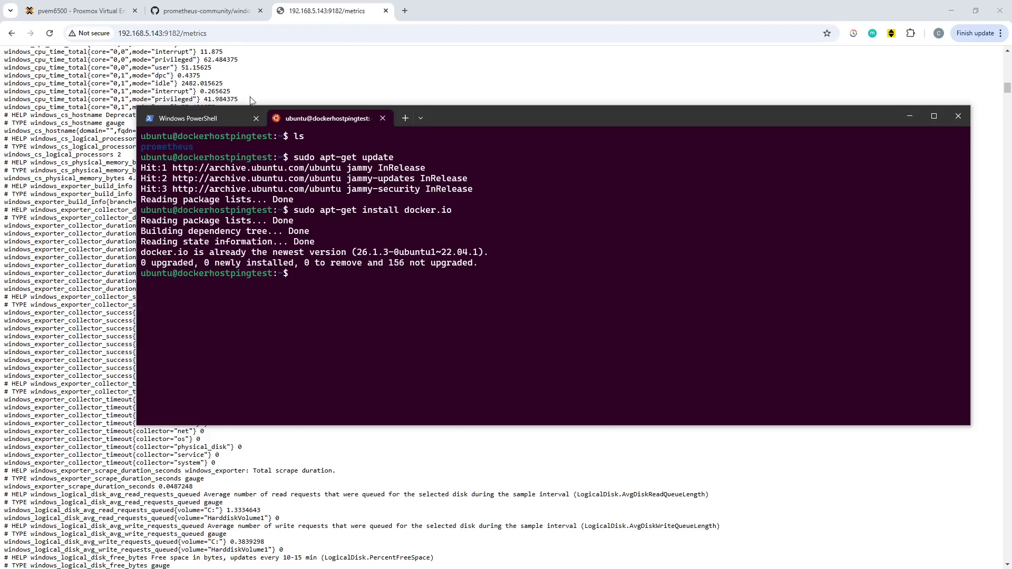
Create the prometheus-data Docker volume, then discard a prematurely pasted docker run command.
{"action": "left_click", "coordinate": [436, 283]}
{"action": "right_click", "coordinate": [435, 283]}
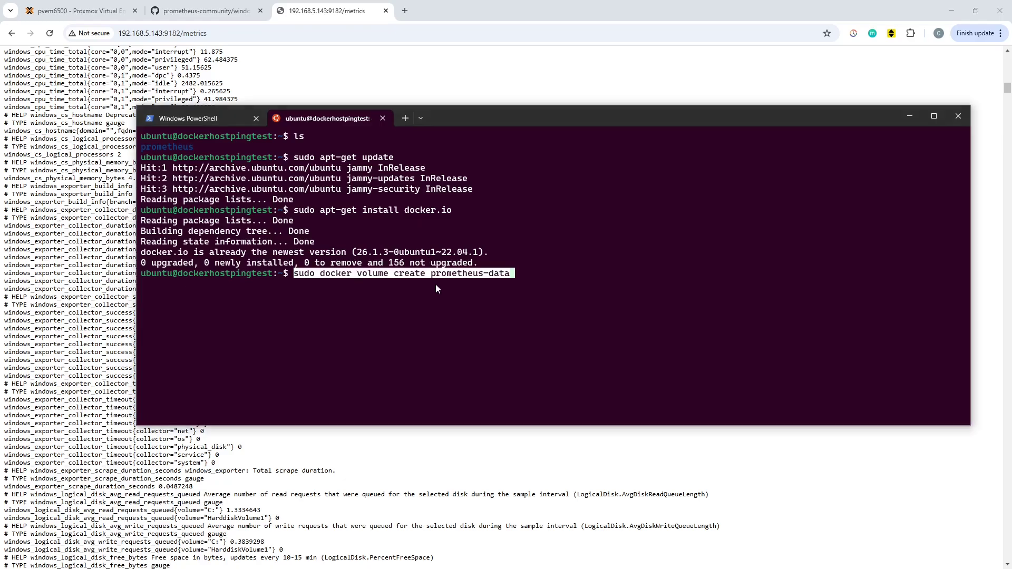
{"action": "key", "text": "Return"}
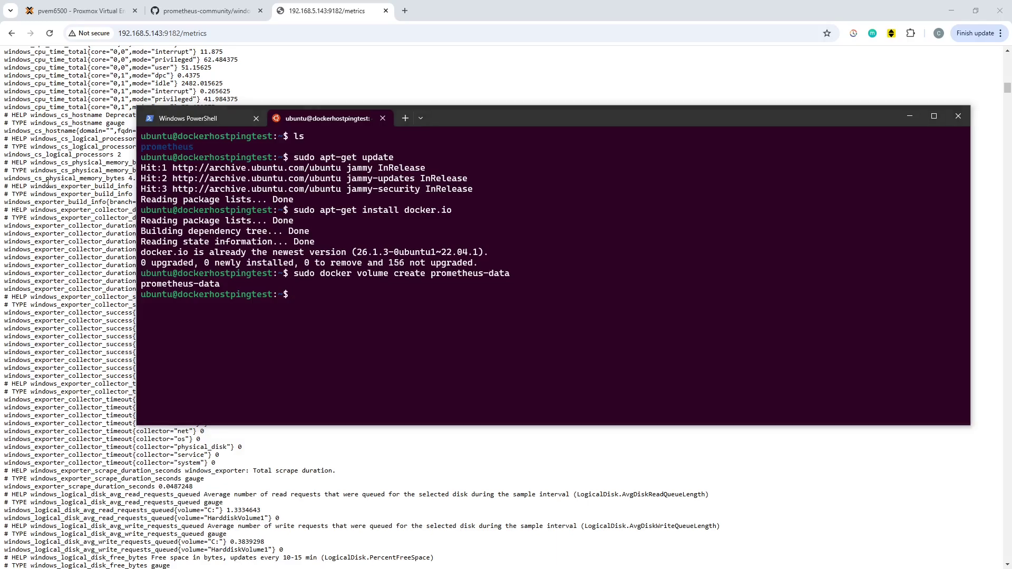
{"action": "right_click", "coordinate": [492, 254]}
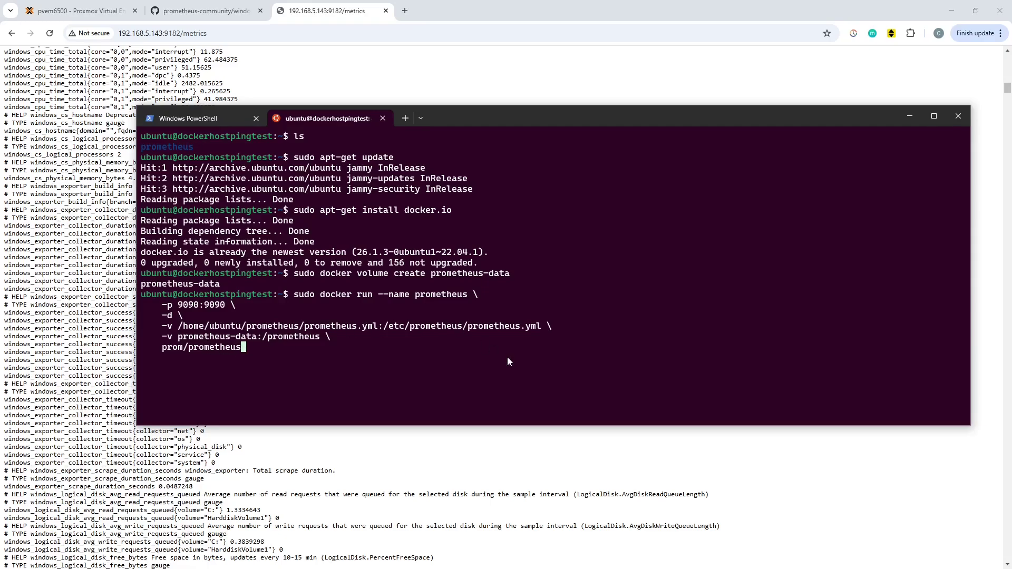
{"action": "key", "text": "BackSpace"}
{"action": "key", "text": "BackSpace"}
{"action": "key", "text": "BackSpace"}
{"action": "key", "text": "BackSpace"}
{"action": "key", "text": "BackSpace"}
{"action": "key", "text": "BackSpace"}
{"action": "key", "text": "BackSpace"}
{"action": "key", "text": "BackSpace"}
{"action": "key", "text": "BackSpace"}
{"action": "key", "text": "BackSpace"}
{"action": "key", "text": "BackSpace"}
{"action": "key", "text": "BackSpace"}
{"action": "key", "text": "BackSpace"}
{"action": "key", "text": "BackSpace"}
{"action": "key", "text": "BackSpace"}
{"action": "key", "text": "BackSpace"}
{"action": "key", "text": "BackSpace"}
{"action": "key", "text": "BackSpace"}
{"action": "key", "text": "BackSpace"}
{"action": "key", "text": "BackSpace"}
{"action": "key", "text": "BackSpace"}
{"action": "key", "text": "BackSpace"}
{"action": "key", "text": "BackSpace"}
{"action": "key", "text": "BackSpace"}
{"action": "key", "text": "BackSpace"}
{"action": "key", "text": "BackSpace"}
{"action": "key", "text": "BackSpace"}
{"action": "key", "text": "BackSpace"}
{"action": "key", "text": "BackSpace"}
{"action": "key", "text": "BackSpace"}
{"action": "key", "text": "BackSpace"}
{"action": "key", "text": "BackSpace"}
{"action": "key", "text": "BackSpace"}
{"action": "key", "text": "BackSpace"}
{"action": "key", "text": "BackSpace"}
{"action": "key", "text": "BackSpace"}
{"action": "key", "text": "BackSpace"}
{"action": "key", "text": "BackSpace"}
{"action": "key", "text": "BackSpace"}
{"action": "key", "text": "BackSpace"}
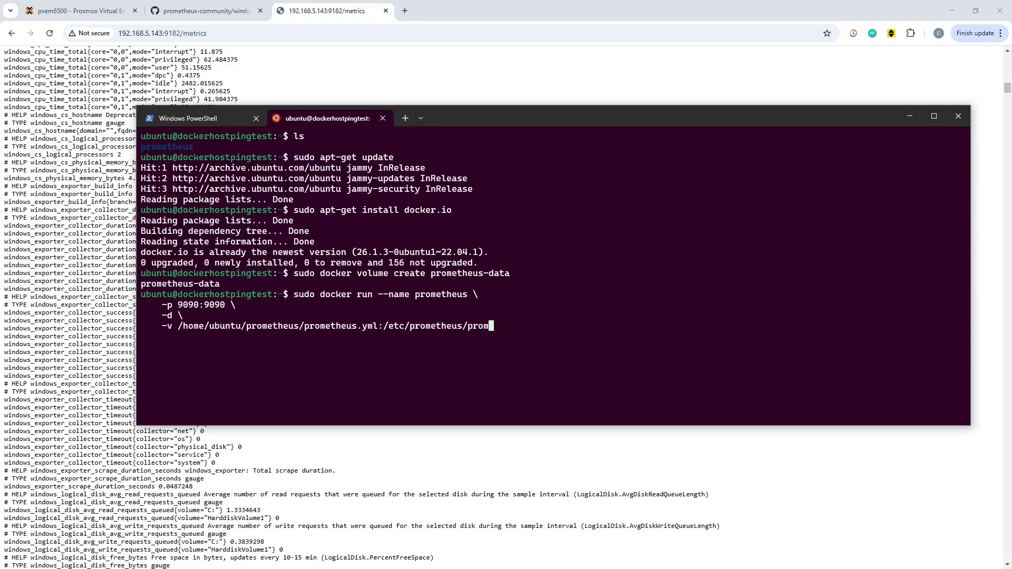
{"action": "key", "text": "BackSpace"}
{"action": "key", "text": "BackSpace"}
{"action": "key", "text": "BackSpace"}
{"action": "key", "text": "BackSpace"}
{"action": "key", "text": "BackSpace"}
{"action": "key", "text": "BackSpace"}
{"action": "key", "text": "BackSpace"}
{"action": "key", "text": "BackSpace"}
{"action": "key", "text": "BackSpace"}
{"action": "key", "text": "BackSpace"}
{"action": "key", "text": "BackSpace"}
{"action": "key", "text": "BackSpace"}
{"action": "key", "text": "BackSpace"}
{"action": "key", "text": "BackSpace"}
{"action": "key", "text": "BackSpace"}
{"action": "key", "text": "BackSpace"}
{"action": "key", "text": "BackSpace"}
{"action": "key", "text": "BackSpace"}
{"action": "key", "text": "BackSpace"}
{"action": "key", "text": "BackSpace"}
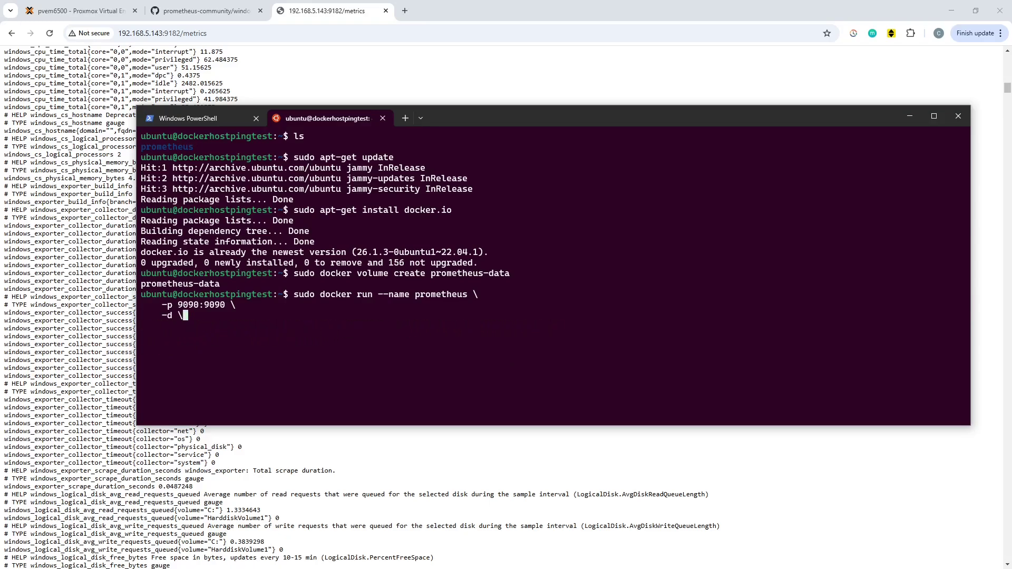
{"action": "key", "text": "BackSpace"}
{"action": "key", "text": "BackSpace"}
{"action": "key", "text": "BackSpace"}
{"action": "key", "text": "BackSpace"}
{"action": "key", "text": "BackSpace"}
{"action": "key", "text": "BackSpace"}
{"action": "key", "text": "BackSpace"}
{"action": "key", "text": "BackSpace"}
{"action": "key", "text": "BackSpace"}
{"action": "key", "text": "BackSpace"}
{"action": "key", "text": "BackSpace"}
{"action": "key", "text": "BackSpace"}
{"action": "key", "text": "BackSpace"}
{"action": "key", "text": "BackSpace"}
{"action": "key", "text": "BackSpace"}
{"action": "key", "text": "BackSpace"}
{"action": "key", "text": "BackSpace"}
{"action": "key", "text": "BackSpace"}
{"action": "key", "text": "BackSpace"}
{"action": "key", "text": "BackSpace"}
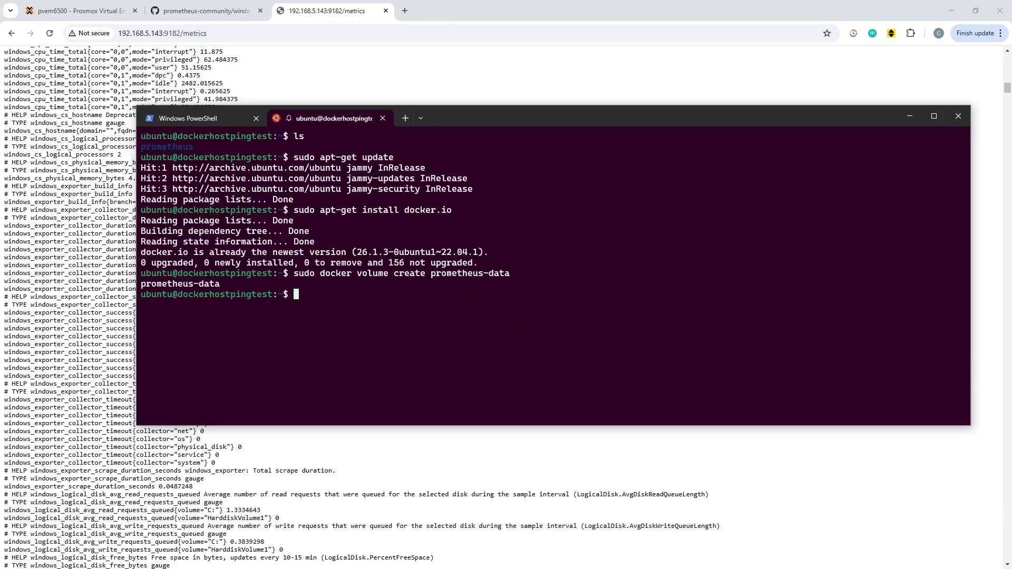
In the prometheus folder, view prometheus.yml in nano: WindowsServer job scrapes 192.168.5.143:9182.
{"action": "type", "text": "cd pr"}
{"action": "key", "text": "Tab"}
{"action": "key", "text": "Return"}
{"action": "type", "text": "ls"}
{"action": "key", "text": "Return"}
{"action": "type", "text": "nano prometheus.yml"}
{"action": "key", "text": "Return"}
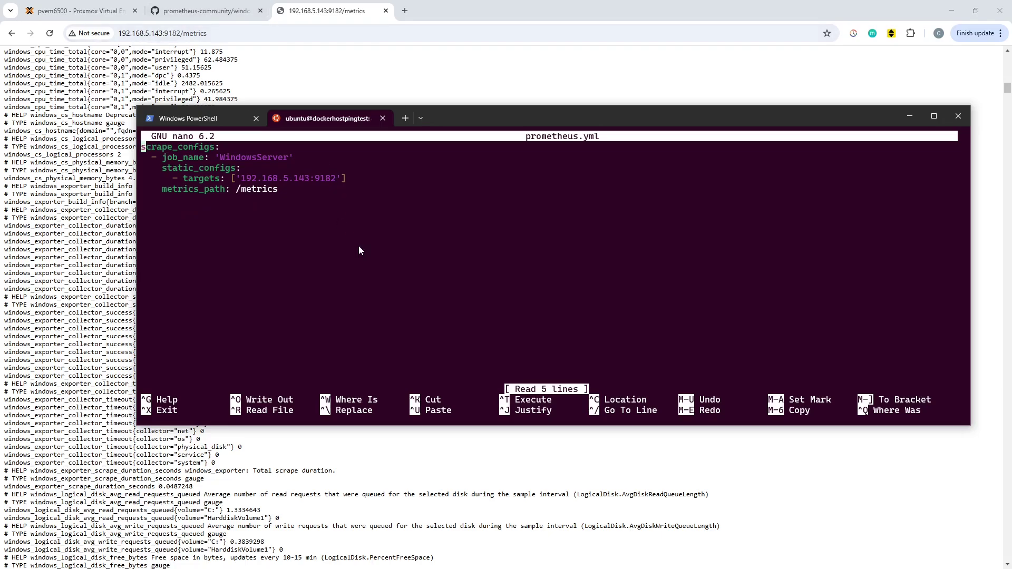
{"action": "key", "text": "ctrl+x"}
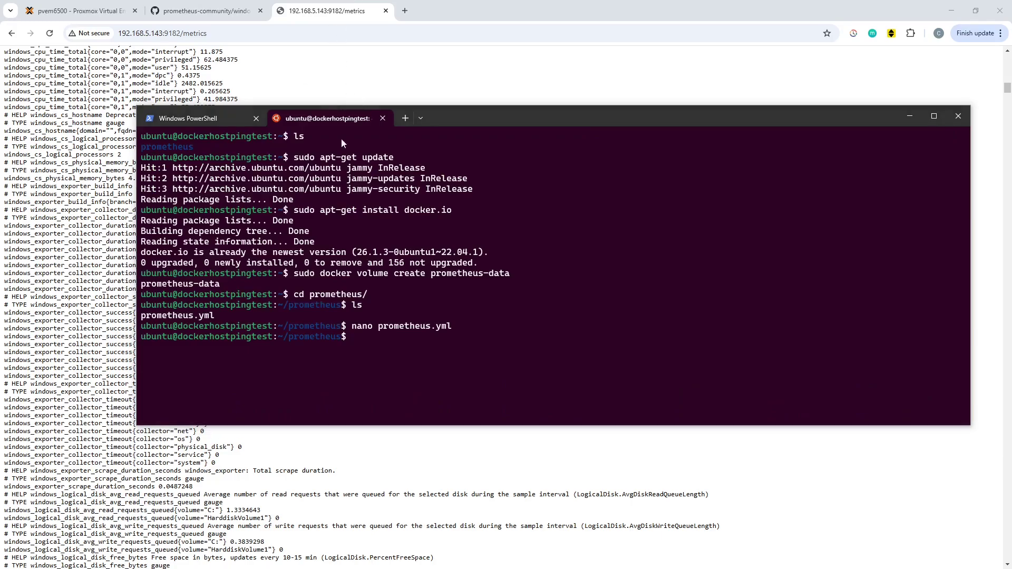
Run the pasted docker run command starting container 'prometheus' on port 9090 with prometheus.yml and prometheus-data mounted.
{"action": "right_click", "coordinate": [399, 401]}
{"action": "key", "text": "Return"}
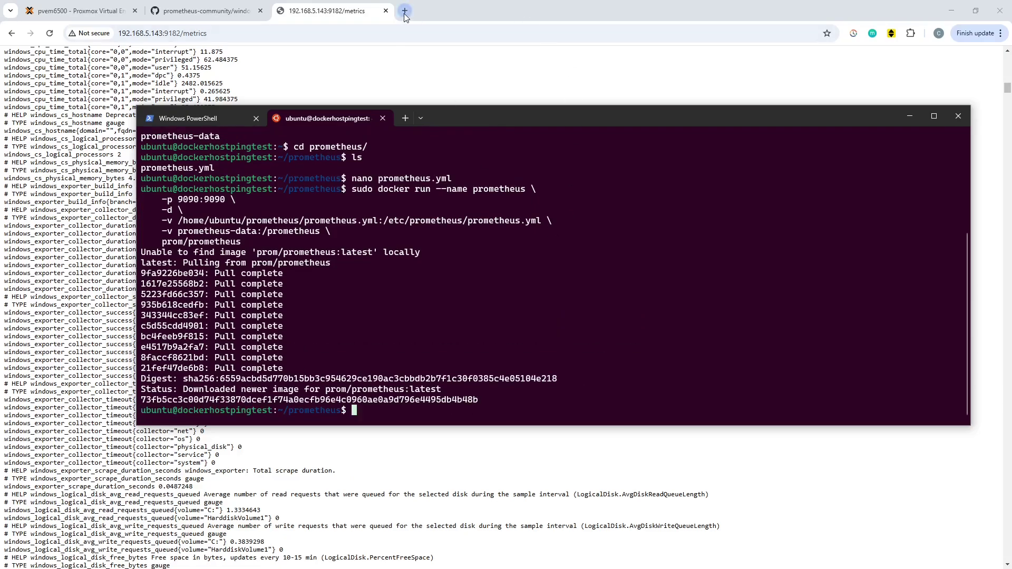
Copy the metrics page address into a new Chrome tab.
{"action": "left_click", "coordinate": [195, 33]}
{"action": "right_click", "coordinate": [192, 38]}
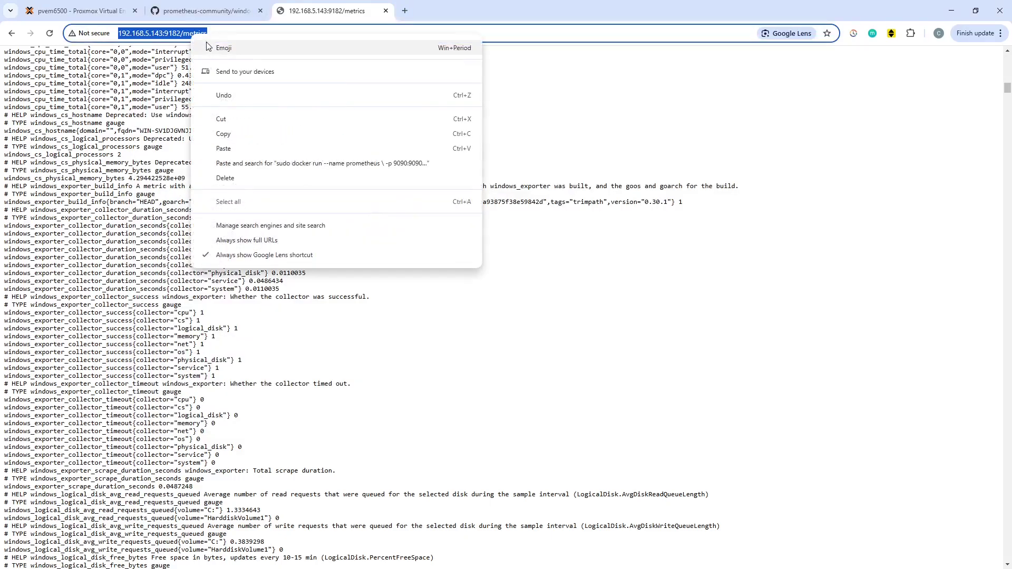
{"action": "left_click", "coordinate": [240, 135]}
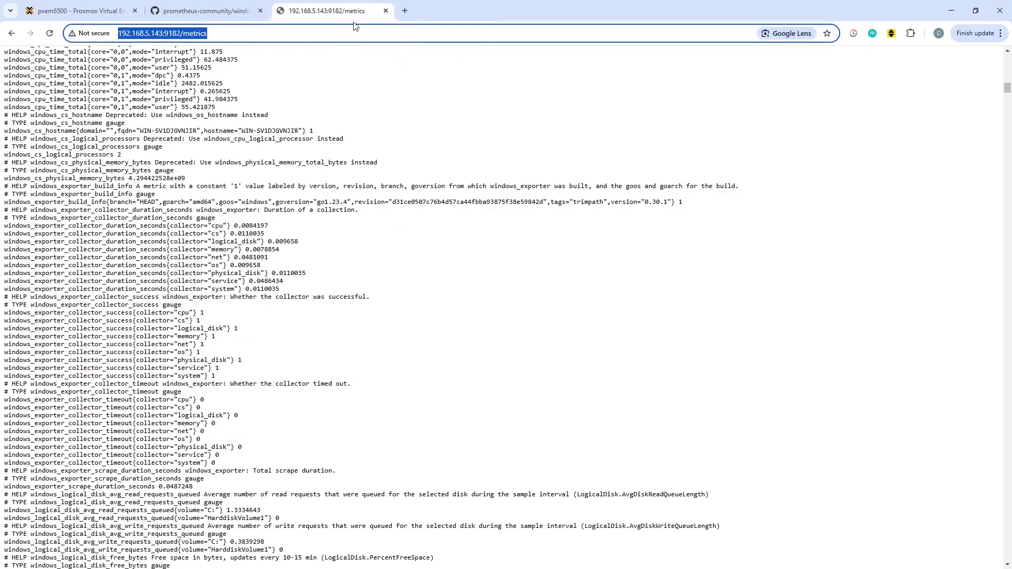
{"action": "left_click", "coordinate": [405, 11]}
{"action": "right_click", "coordinate": [378, 32]}
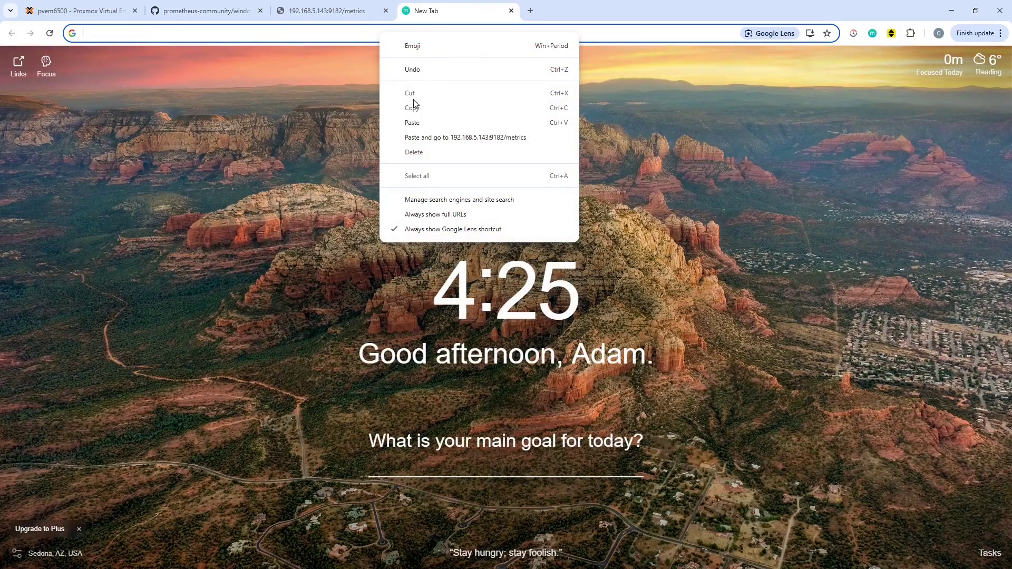
{"action": "left_click", "coordinate": [412, 123]}
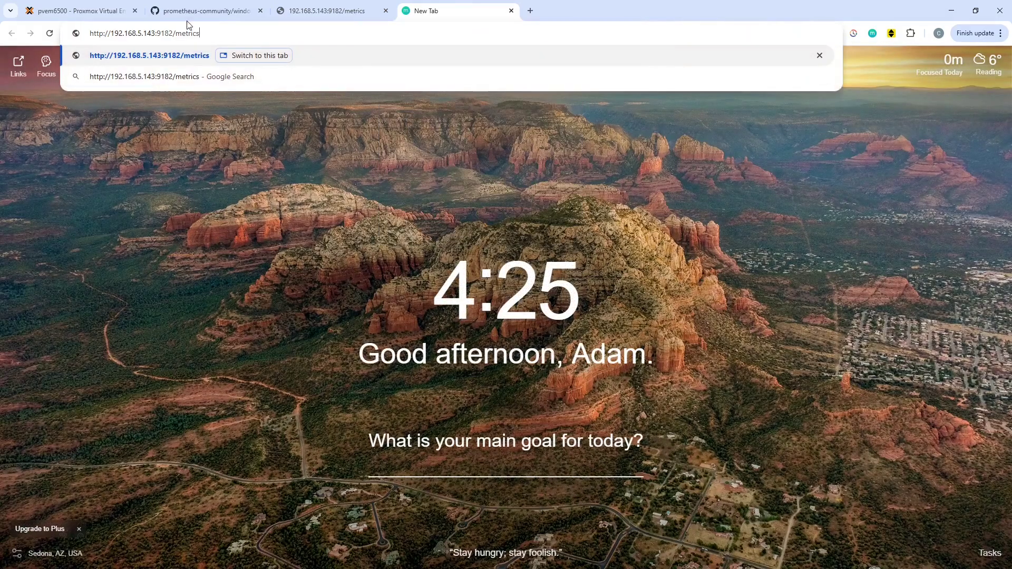
Change the address to 192.168.5.142:9090 and load the Prometheus query page.
{"action": "left_click", "coordinate": [153, 33]}
{"action": "key", "text": "BackSpace"}
{"action": "type", "text": "2"}
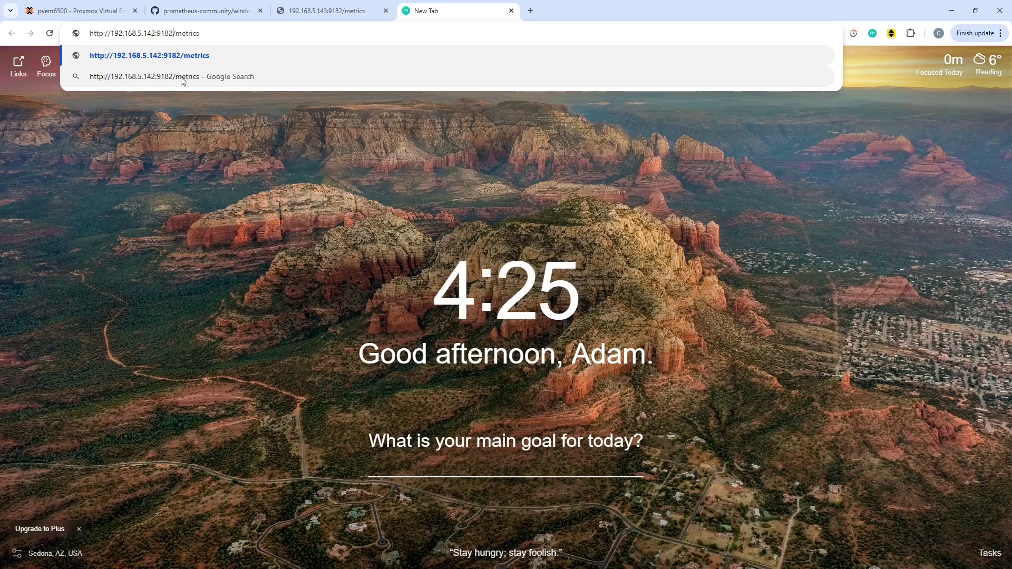
{"action": "key", "text": "BackSpace"}
{"action": "key", "text": "BackSpace"}
{"action": "key", "text": "BackSpace"}
{"action": "key", "text": "BackSpace"}
{"action": "key", "text": "BackSpace"}
{"action": "key", "text": "BackSpace"}
{"action": "key", "text": "BackSpace"}
{"action": "key", "text": "BackSpace"}
{"action": "key", "text": "BackSpace"}
{"action": "key", "text": "BackSpace"}
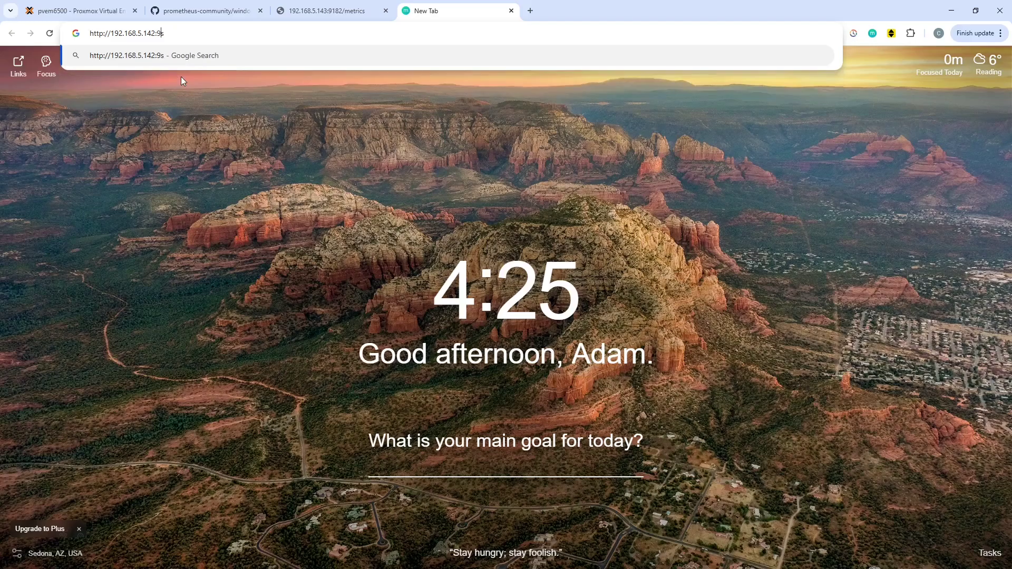
{"action": "key", "text": "Delete"}
{"action": "type", "text": "090"}
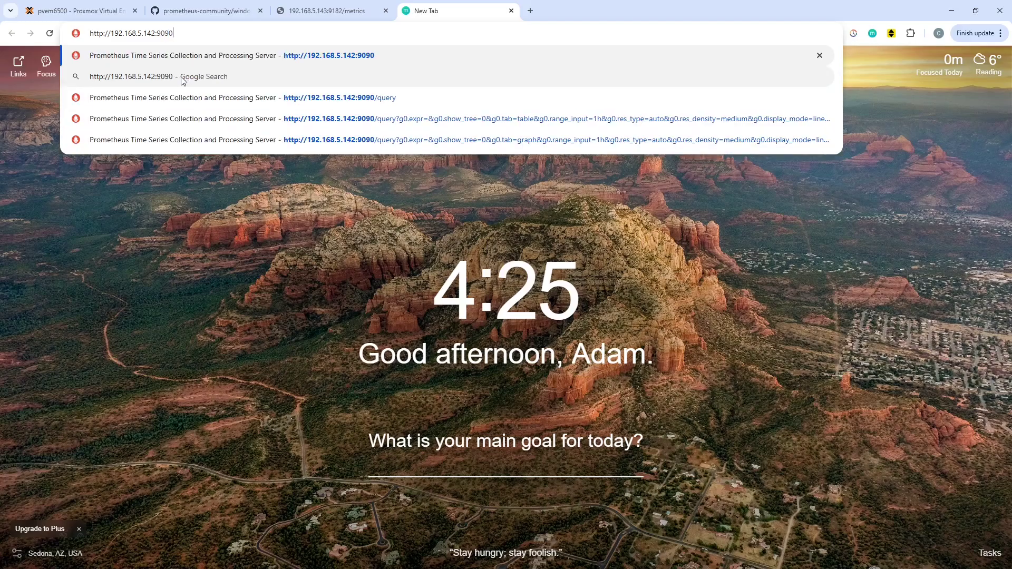
{"action": "key", "text": "Return"}
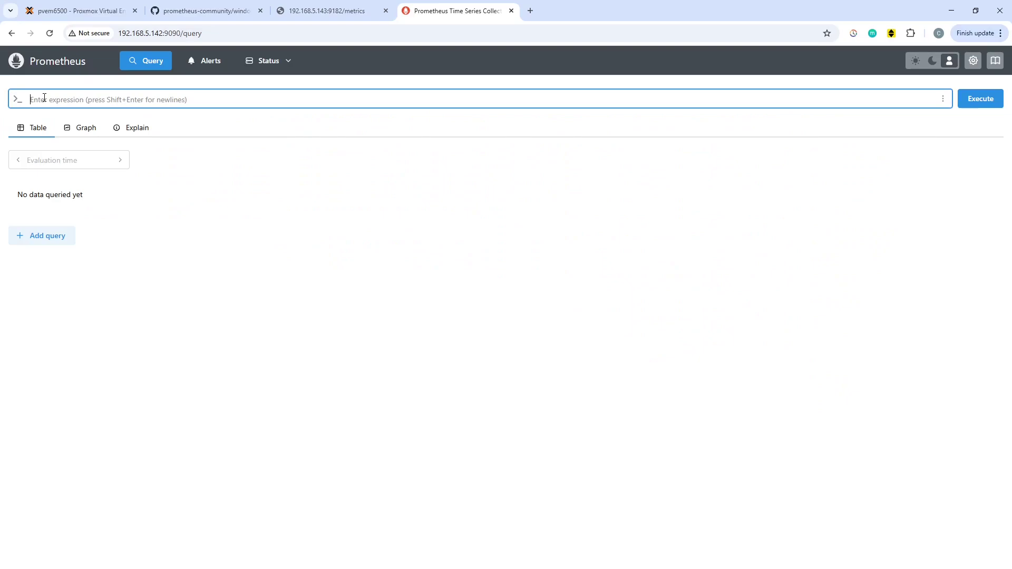
Filter Prometheus's metric explorer for 'windows', find no metrics, and return to the terminal.
{"action": "left_click", "coordinate": [942, 99]}
{"action": "left_click", "coordinate": [937, 139]}
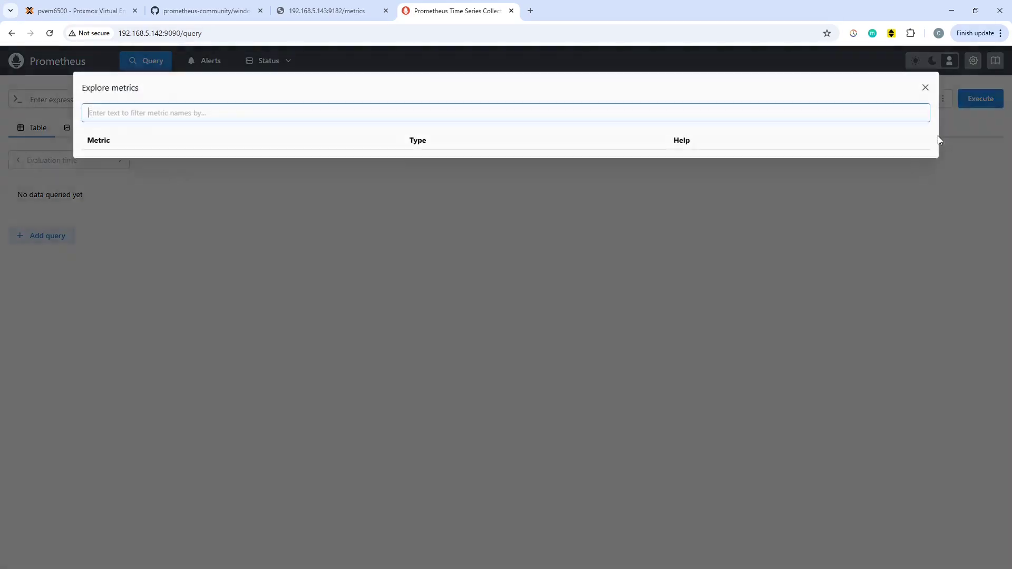
{"action": "left_click", "coordinate": [307, 114]}
{"action": "type", "text": "windows"}
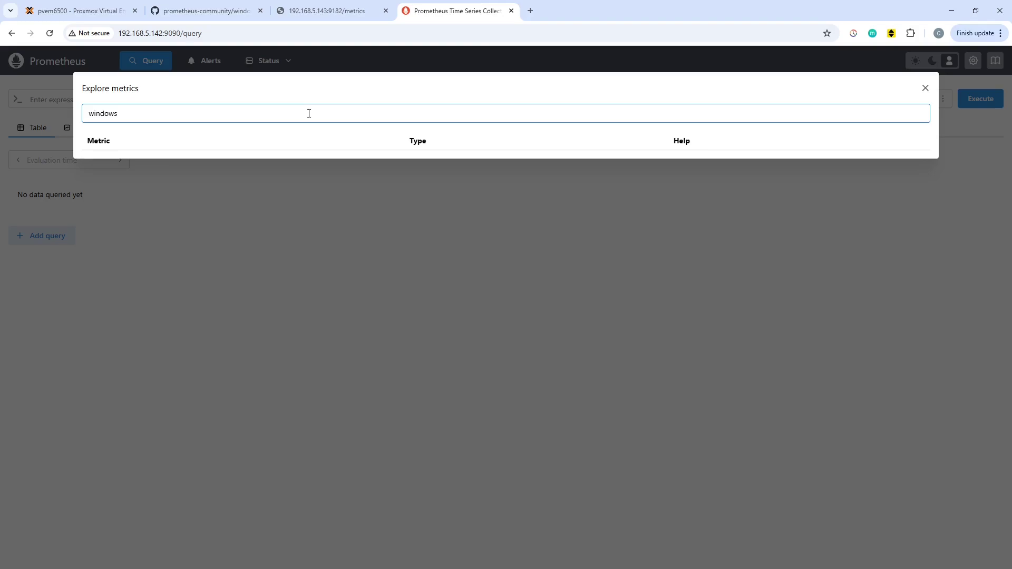
{"action": "left_click", "coordinate": [925, 88]}
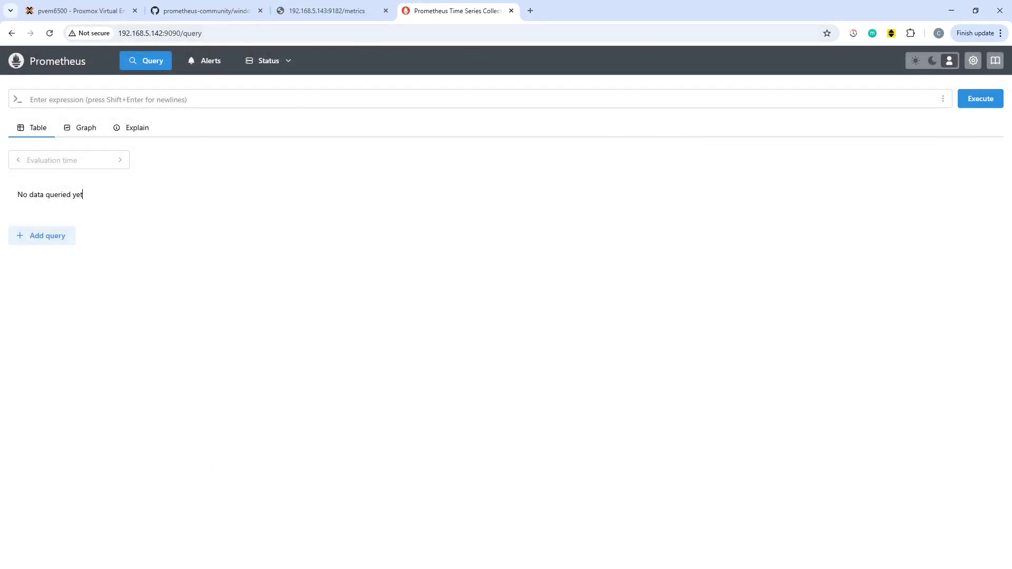
{"action": "key", "text": "alt+Tab"}
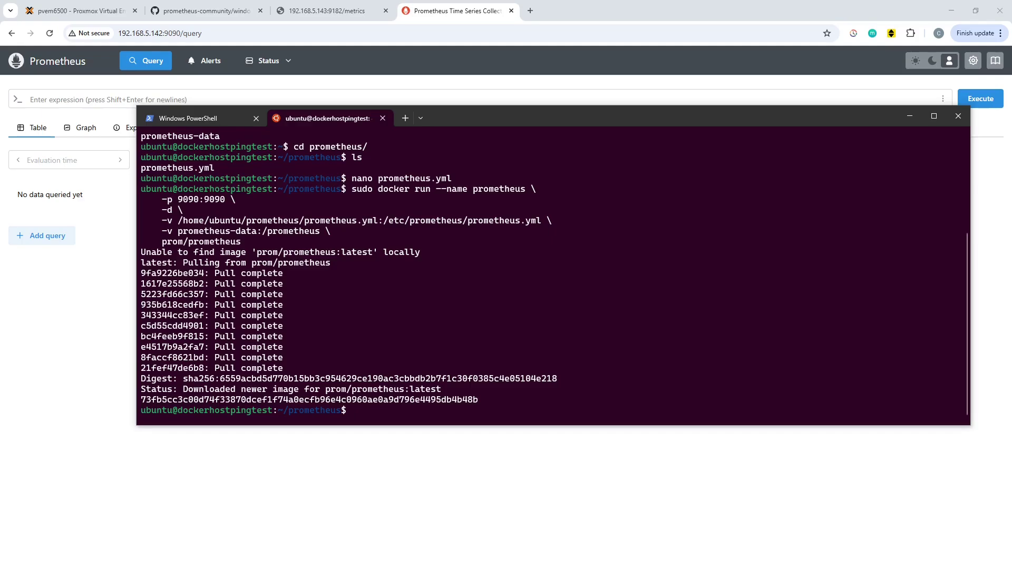
From the home folder, create the grafana-storage Docker volume and start the Grafana Enterprise container on port 3000.
{"action": "type", "text": "cd .."}
{"action": "key", "text": "Return"}
{"action": "key", "text": "ctrl+v"}
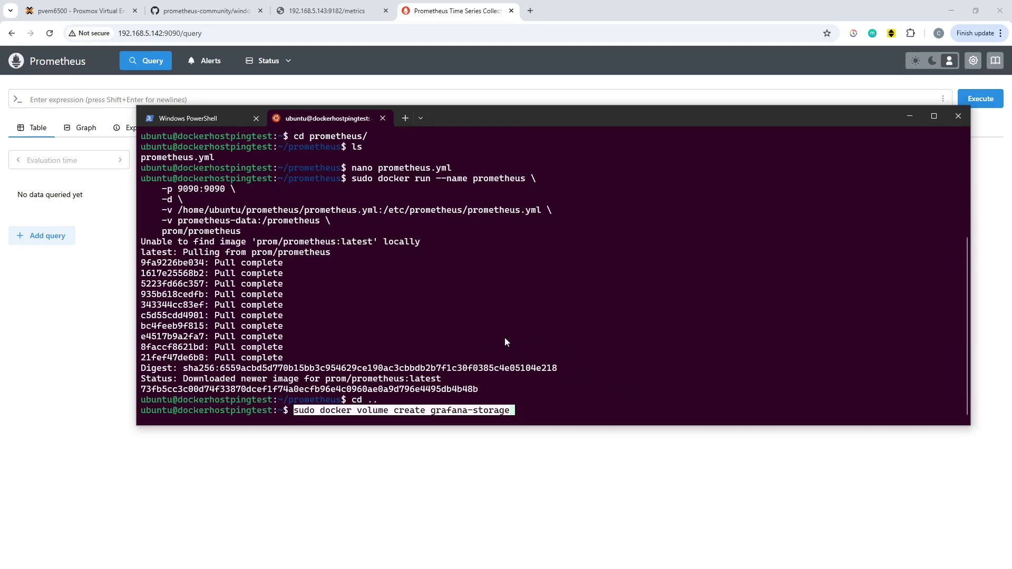
{"action": "key", "text": "Return"}
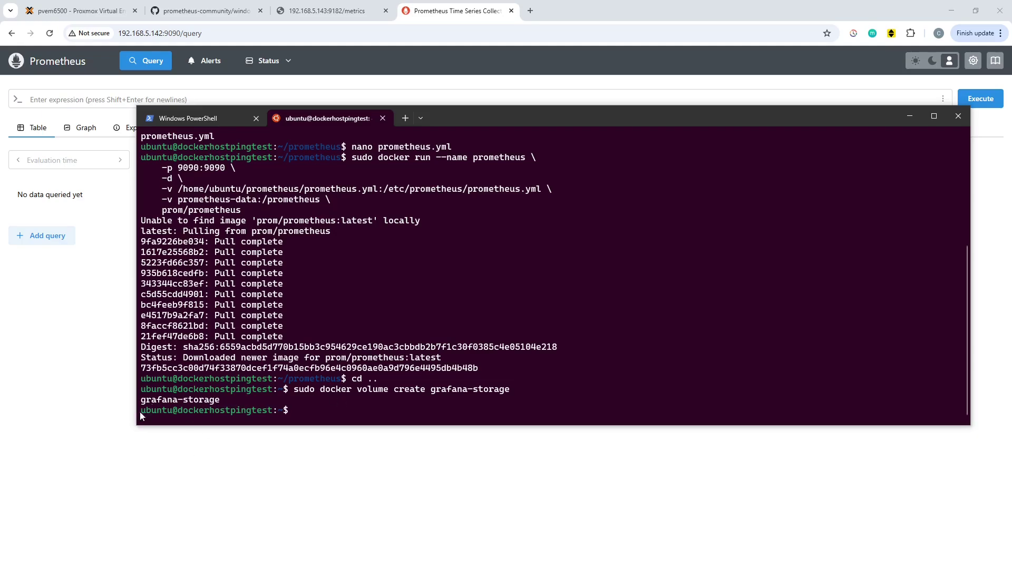
{"action": "right_click", "coordinate": [409, 306]}
{"action": "key", "text": "Return"}
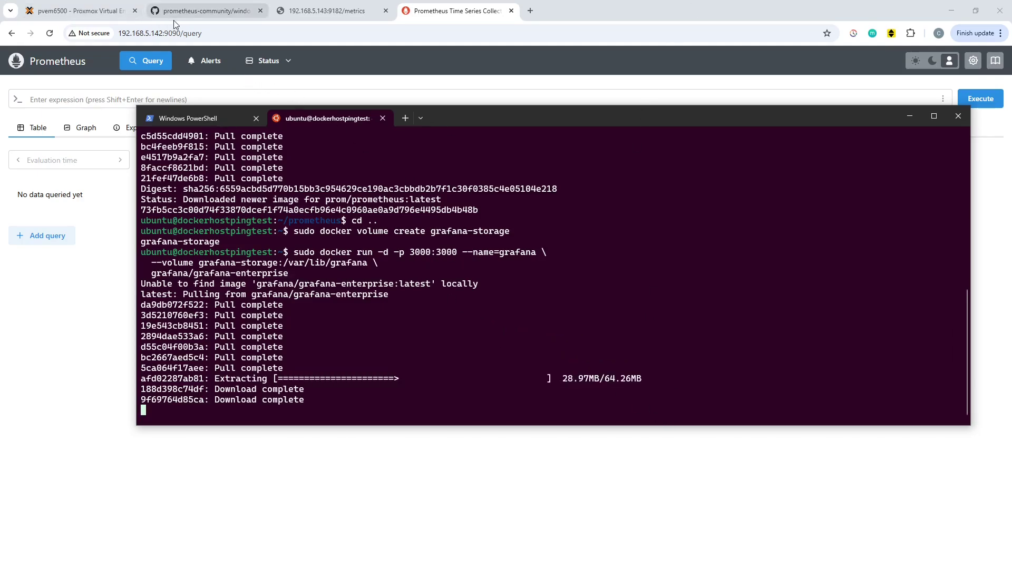
Open the Grafana server at 192.168.5.142:3000 in the browser.
{"action": "left_click", "coordinate": [207, 28]}
{"action": "key", "text": "End"}
{"action": "key", "text": "BackSpace"}
{"action": "key", "text": "BackSpace"}
{"action": "key", "text": "BackSpace"}
{"action": "key", "text": "BackSpace"}
{"action": "key", "text": "BackSpace"}
{"action": "key", "text": "BackSpace"}
{"action": "key", "text": "BackSpace"}
{"action": "key", "text": "BackSpace"}
{"action": "key", "text": "BackSpace"}
{"action": "key", "text": "BackSpace"}
{"action": "type", "text": "3000"}
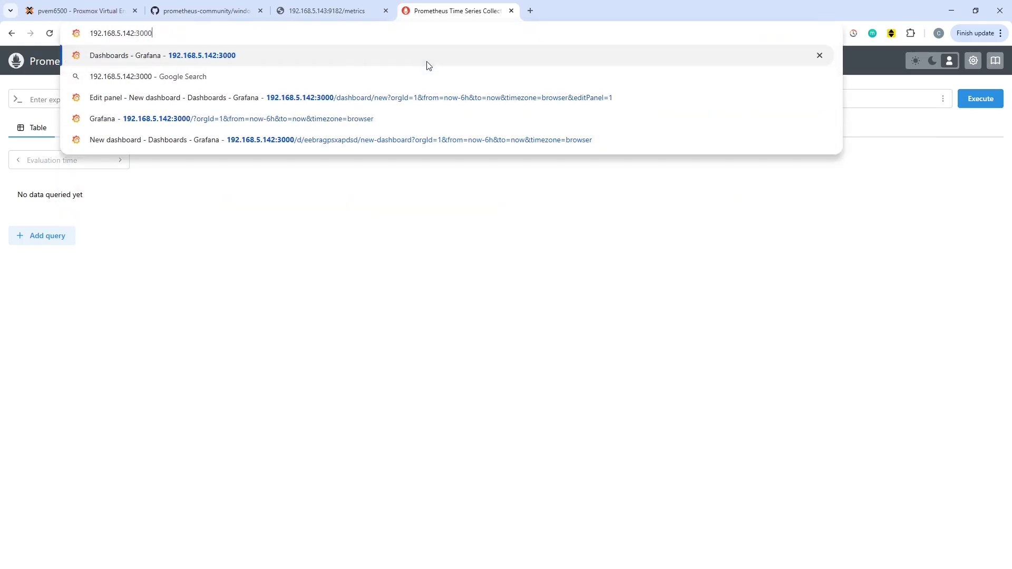
{"action": "left_click", "coordinate": [425, 61]}
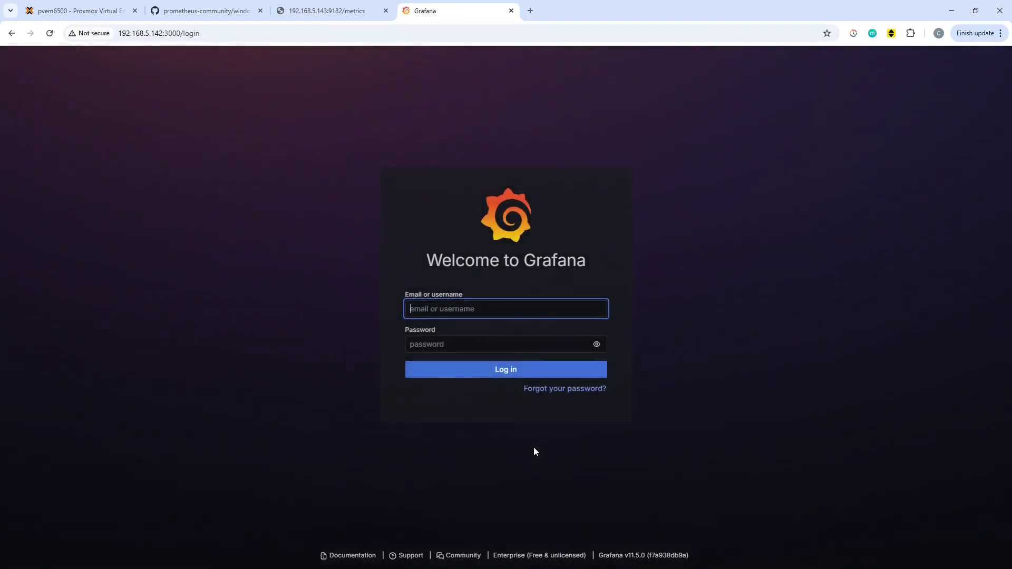
Log in to Grafana with the default admin username and password.
{"action": "type", "text": "admin"}
{"action": "key", "text": "Tab"}
{"action": "type", "text": "admin"}
{"action": "key", "text": "Return"}
Enter and confirm a new admin password and submit it.
{"action": "left_click", "coordinate": [416, 340]}
{"action": "type", "text": "•••••••••••"}
{"action": "key", "text": "Tab"}
{"action": "key", "text": "Tab"}
{"action": "type", "text": "•••••••••••"}
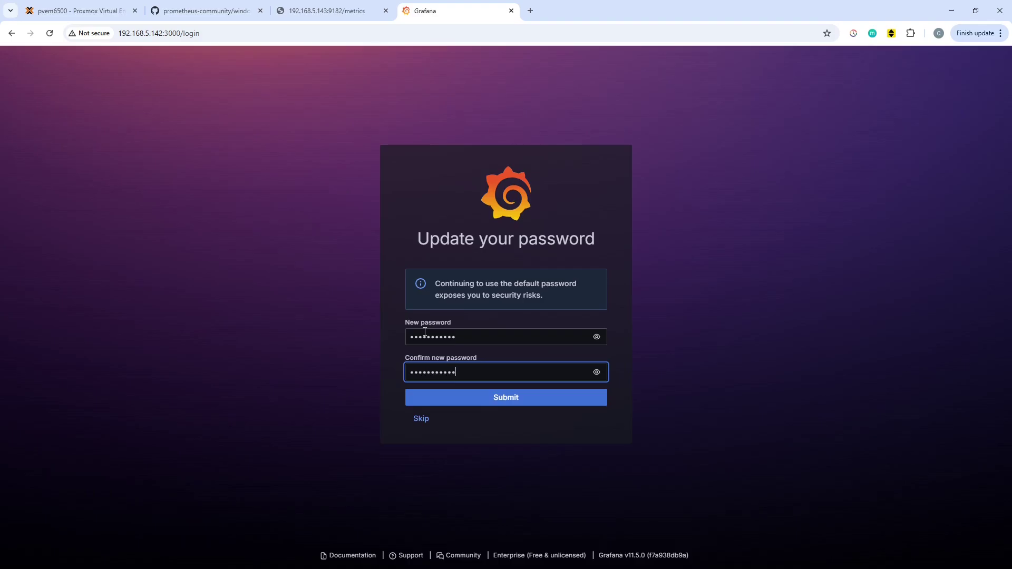
{"action": "key", "text": "Return"}
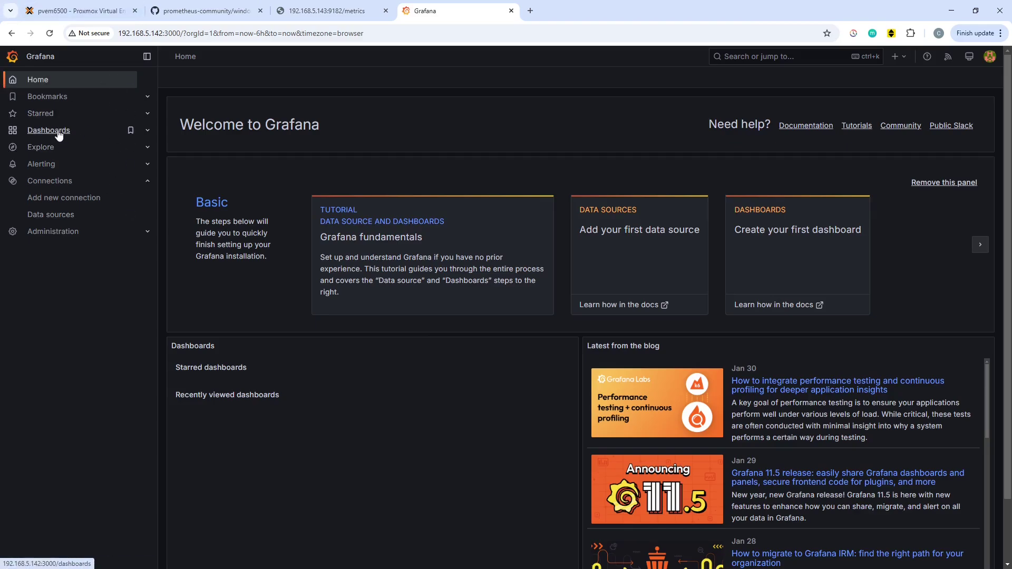
Start adding a new Prometheus data source from the Data sources list.
{"action": "left_click", "coordinate": [51, 216]}
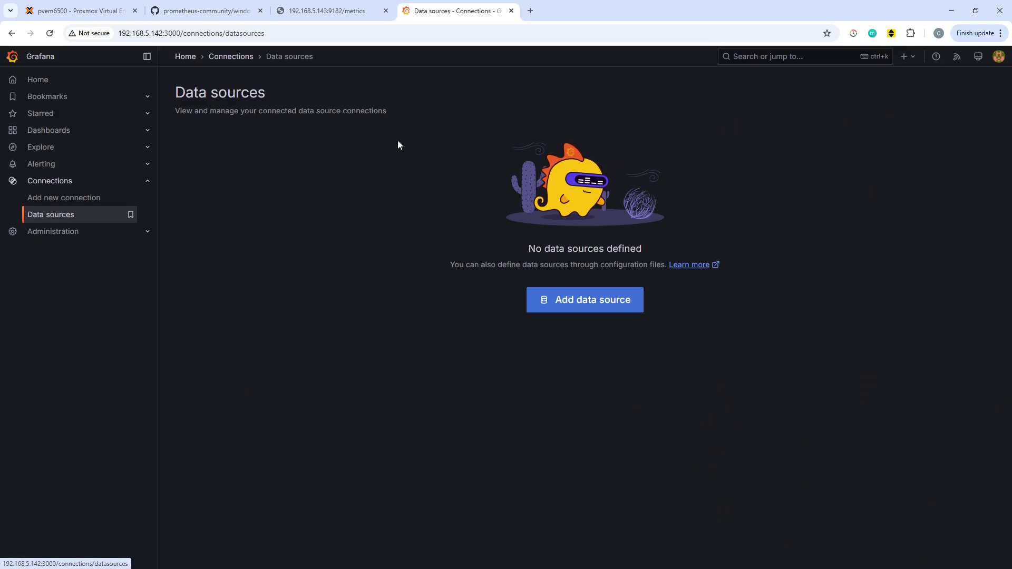
{"action": "left_click", "coordinate": [606, 304]}
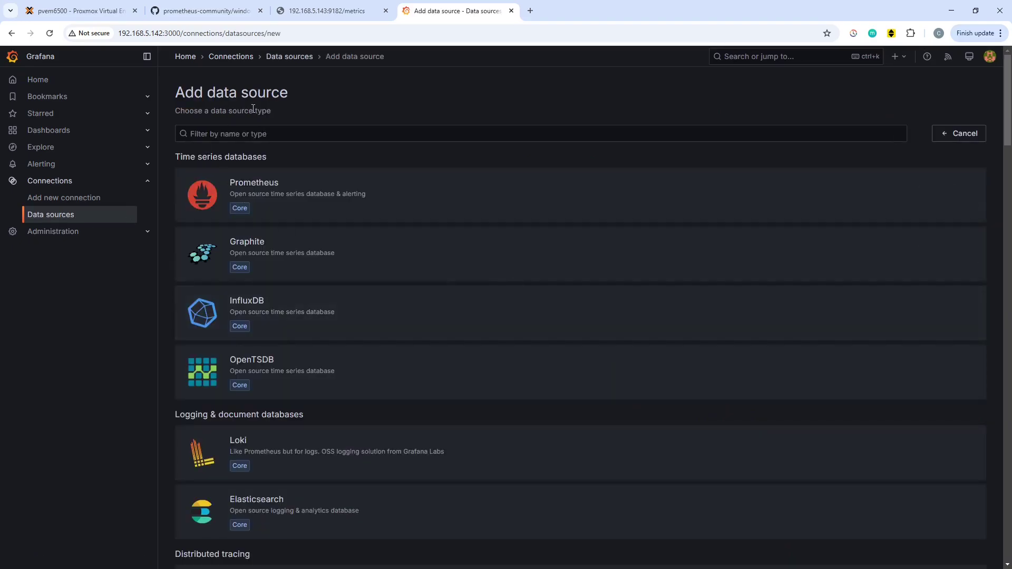
{"action": "left_click", "coordinate": [427, 198]}
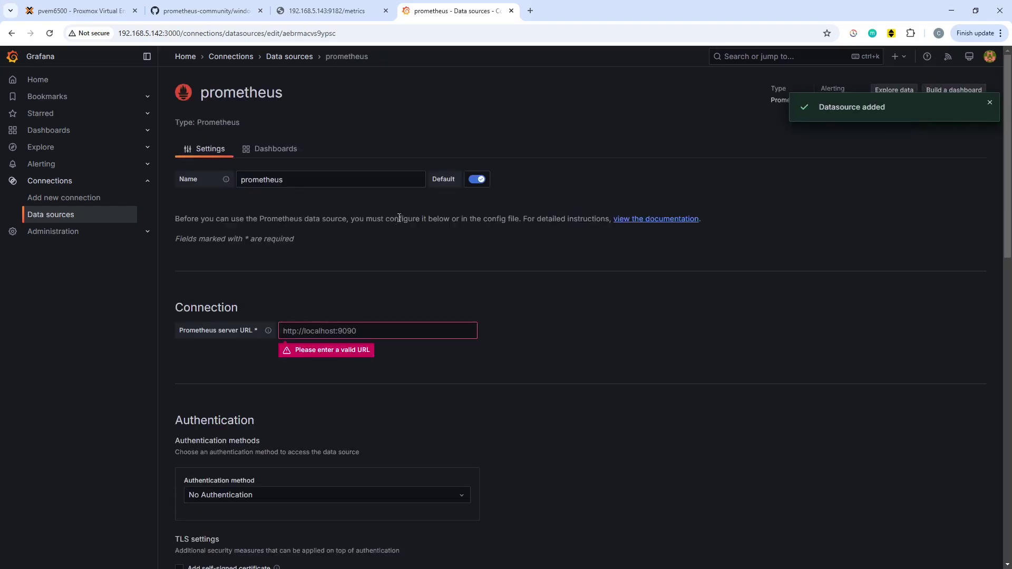
{"action": "left_click", "coordinate": [366, 329]}
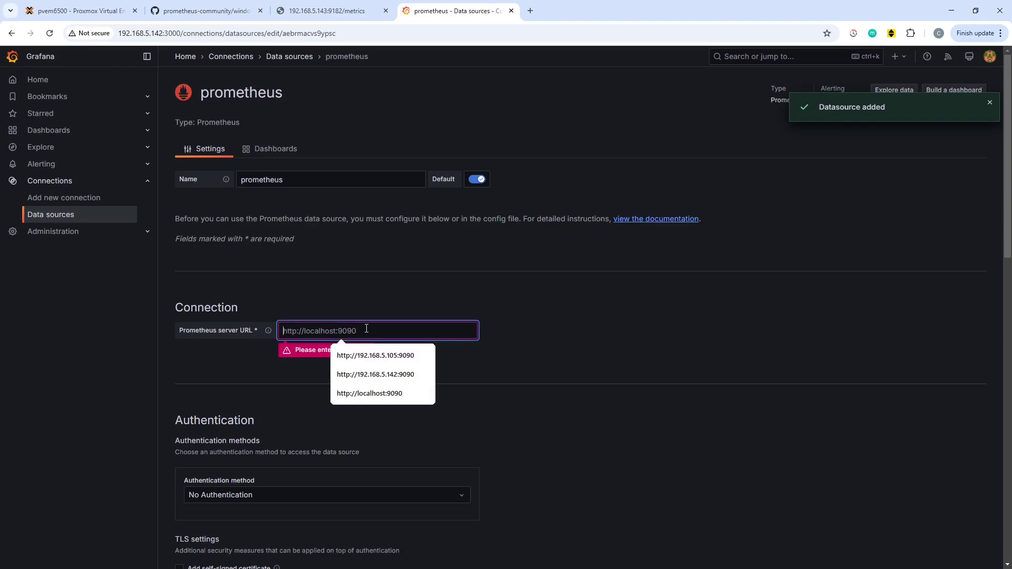
{"action": "left_click", "coordinate": [375, 374]}
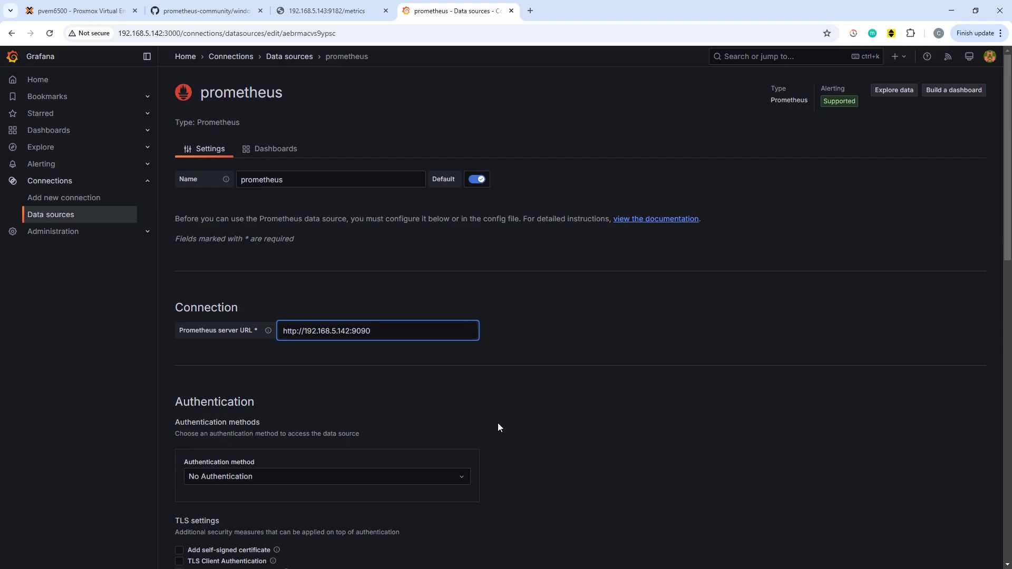
{"action": "scroll", "coordinate": [496, 421], "scroll_direction": "down", "scroll_amount": 9}
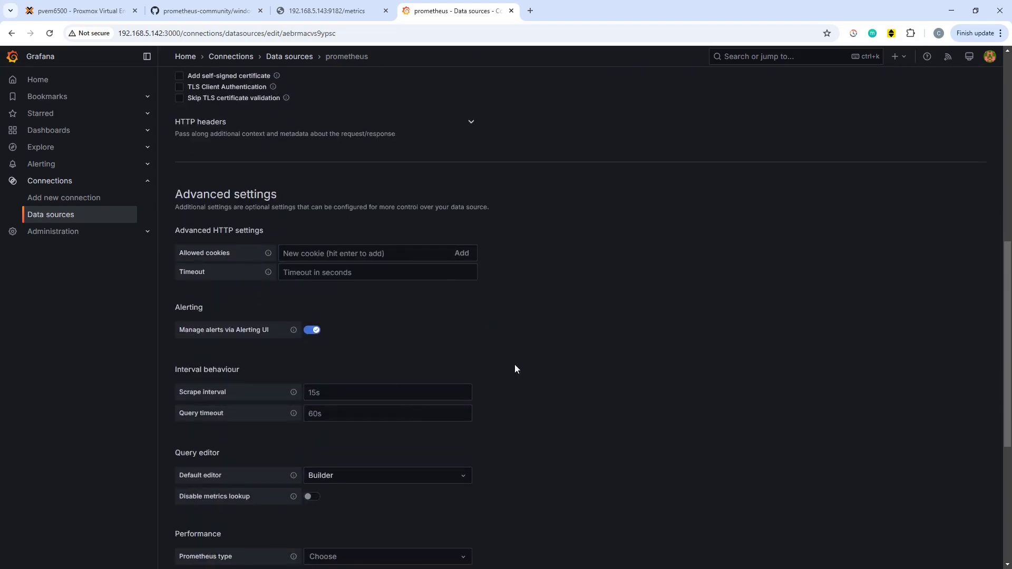
{"action": "scroll", "coordinate": [492, 442], "scroll_direction": "down", "scroll_amount": 5}
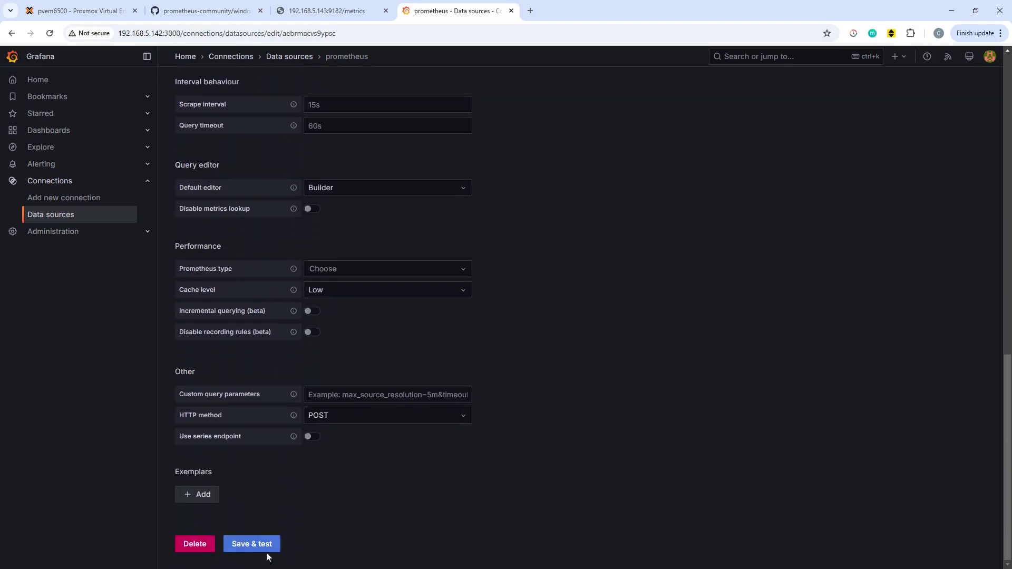
{"action": "left_click", "coordinate": [255, 543]}
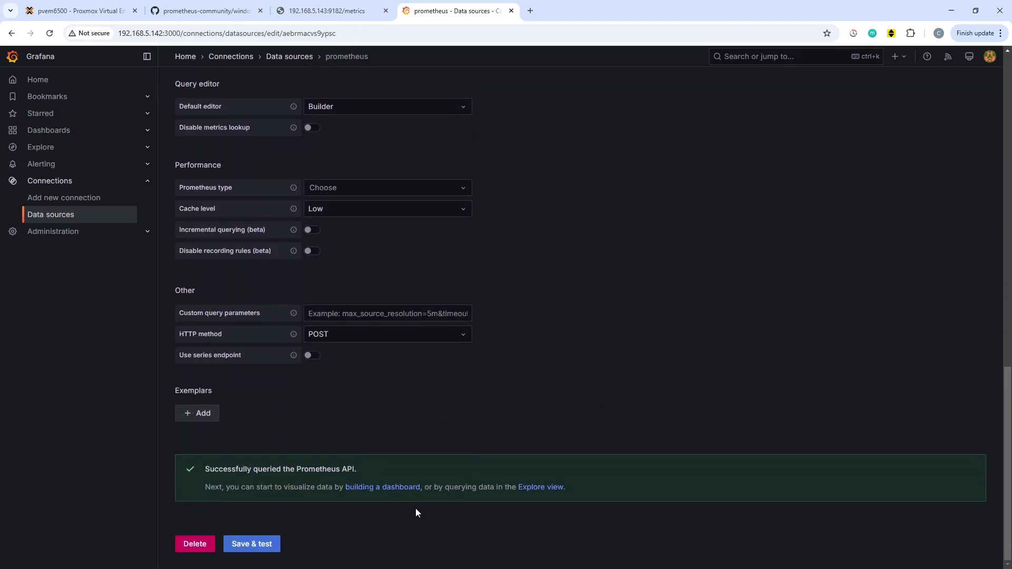
{"action": "scroll", "coordinate": [388, 357], "scroll_direction": "up", "scroll_amount": 6}
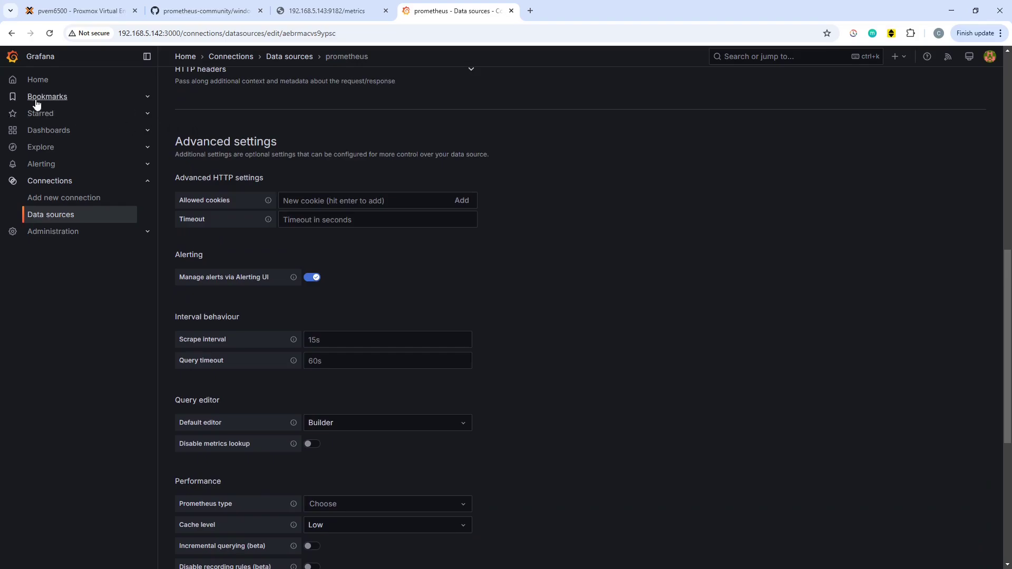
Create a new dashboard and add a visualization using the prometheus data source.
{"action": "left_click", "coordinate": [51, 132]}
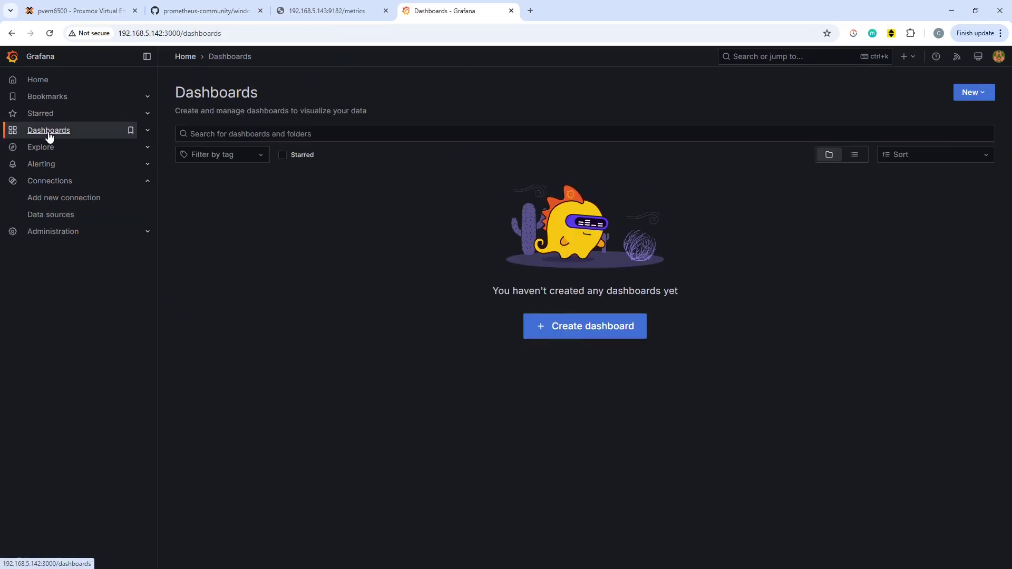
{"action": "left_click", "coordinate": [591, 327]}
{"action": "left_click", "coordinate": [595, 266]}
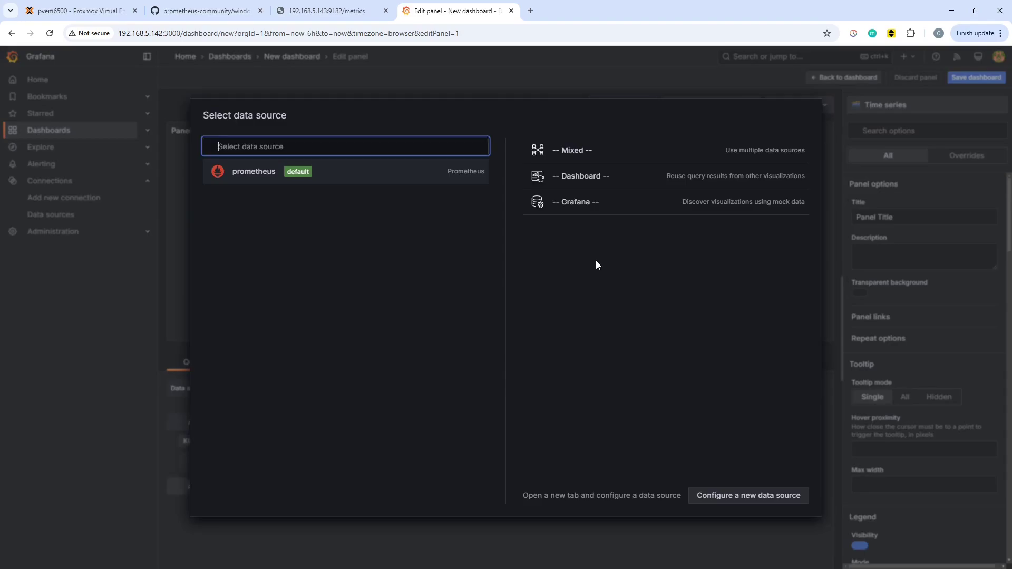
{"action": "left_click", "coordinate": [245, 174]}
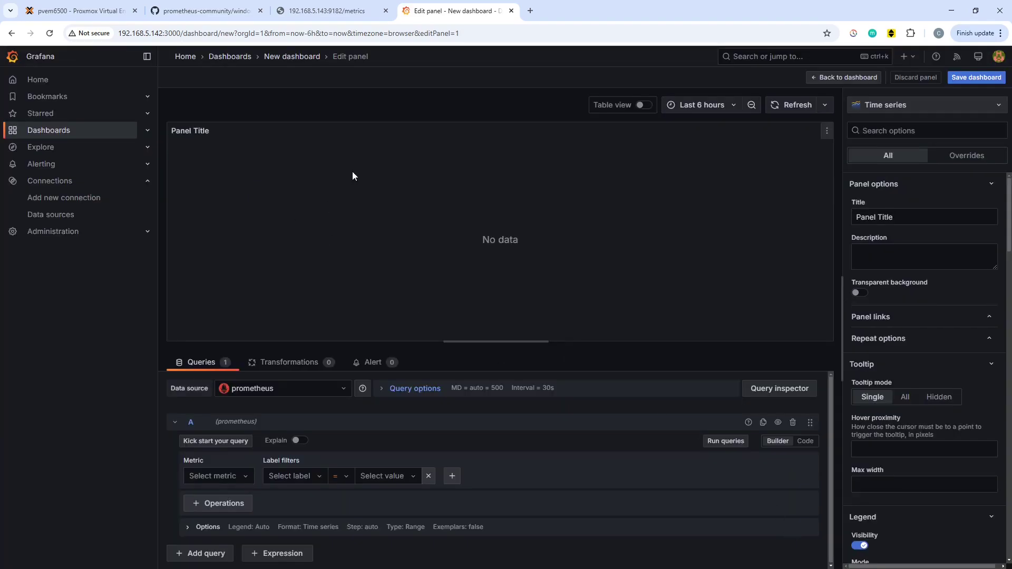
Query the windows_cpu_time_total metric with a label filter on core.
{"action": "left_click", "coordinate": [243, 480]}
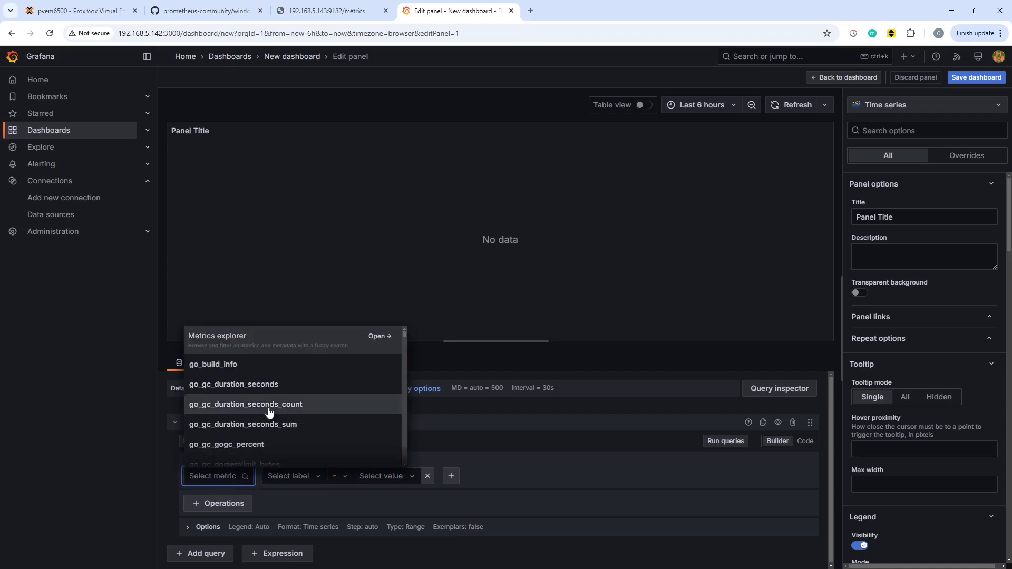
{"action": "scroll", "coordinate": [340, 395], "scroll_direction": "down", "scroll_amount": 3}
{"action": "scroll", "coordinate": [338, 389], "scroll_direction": "down", "scroll_amount": 15}
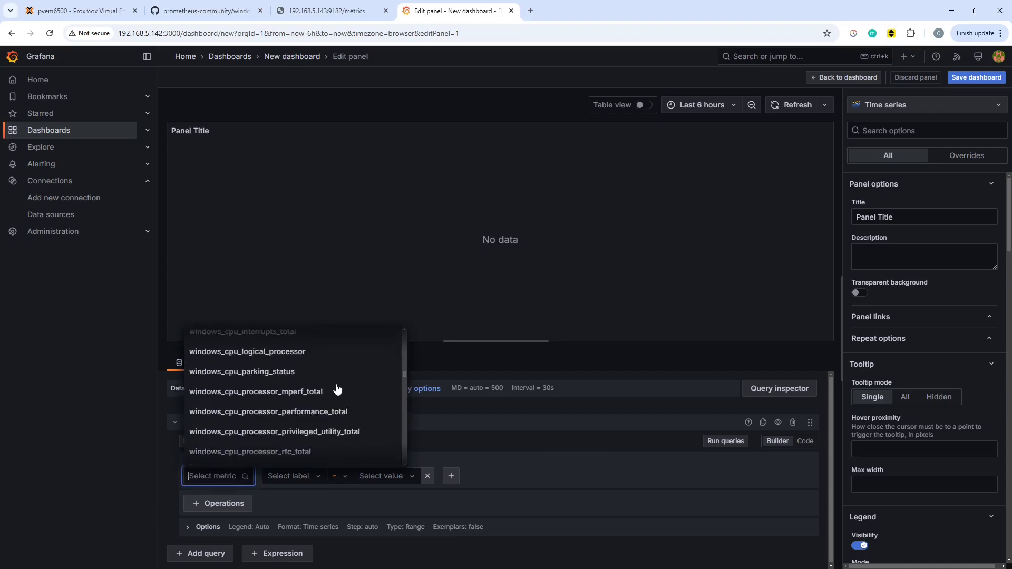
{"action": "scroll", "coordinate": [334, 389], "scroll_direction": "up", "scroll_amount": 3}
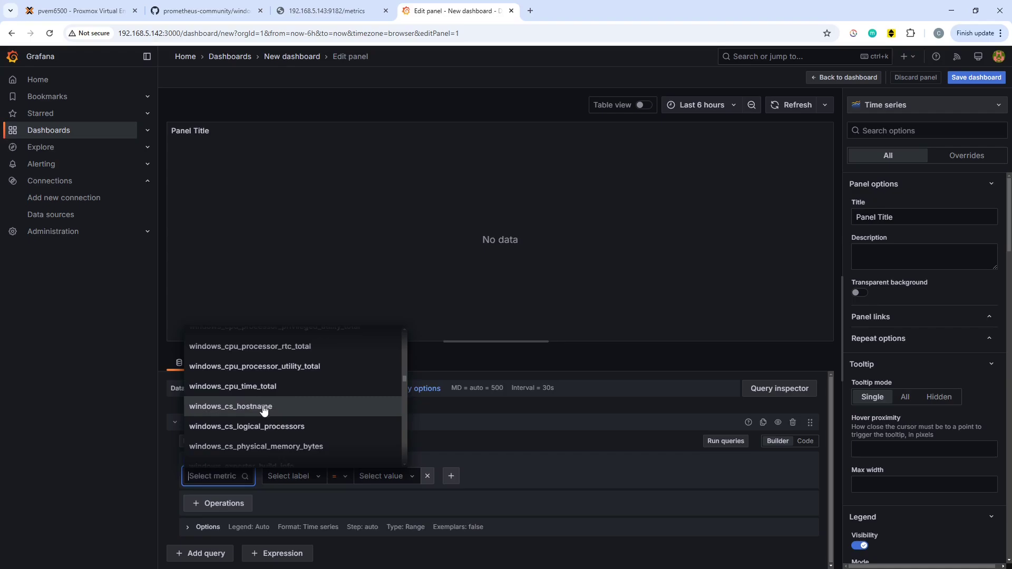
{"action": "scroll", "coordinate": [313, 390], "scroll_direction": "up", "scroll_amount": 1}
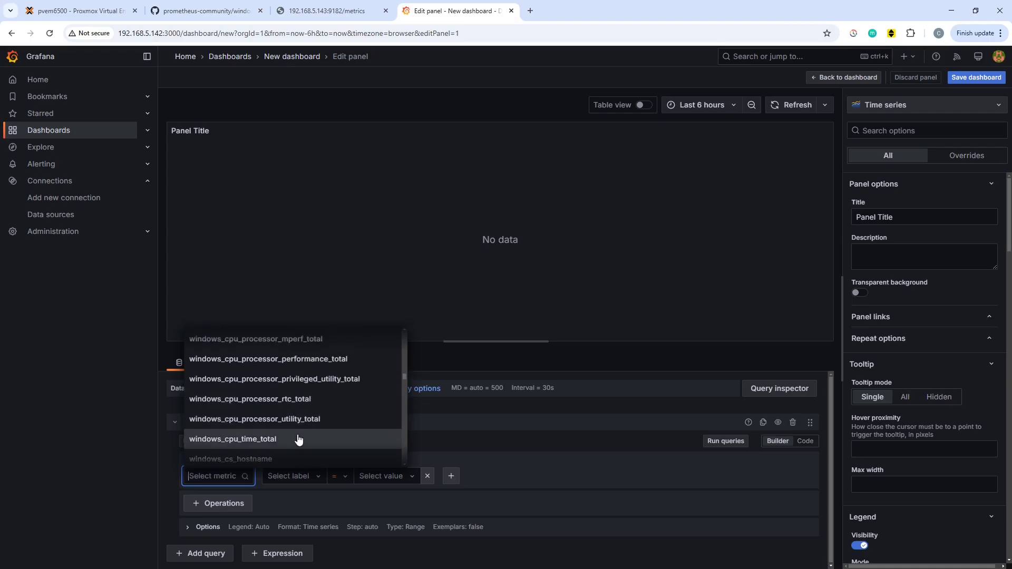
{"action": "left_click", "coordinate": [297, 437]}
{"action": "left_click", "coordinate": [350, 472]}
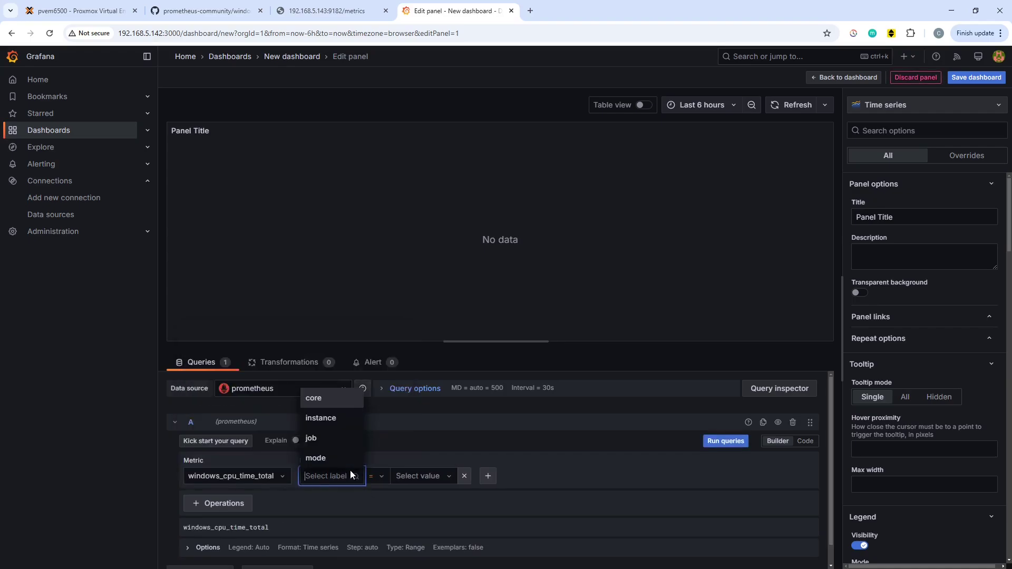
{"action": "left_click", "coordinate": [320, 398]}
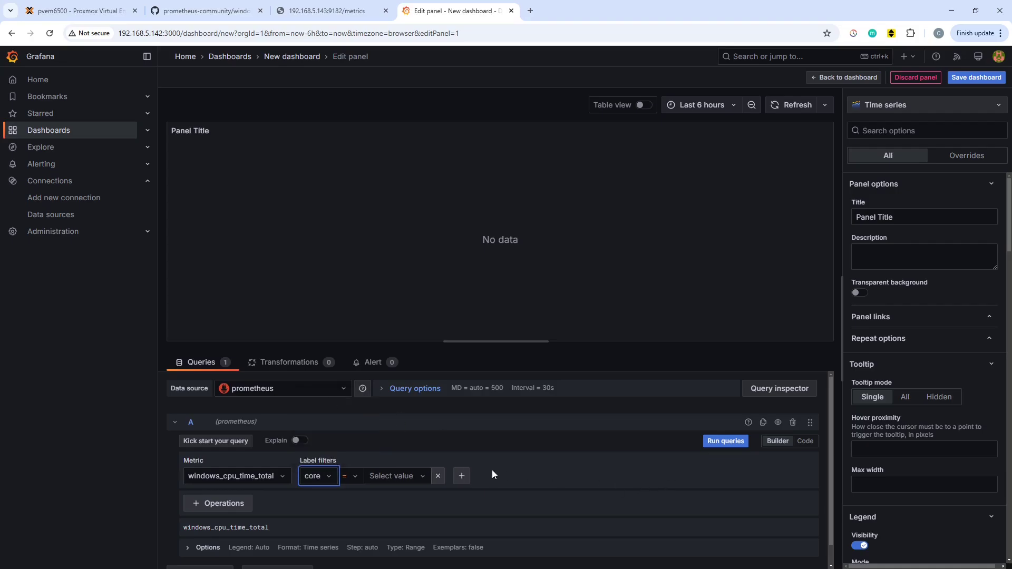
{"action": "left_click", "coordinate": [419, 475]}
Run the query and limit the graph's time range to the last 5 minutes.
{"action": "left_click", "coordinate": [732, 442]}
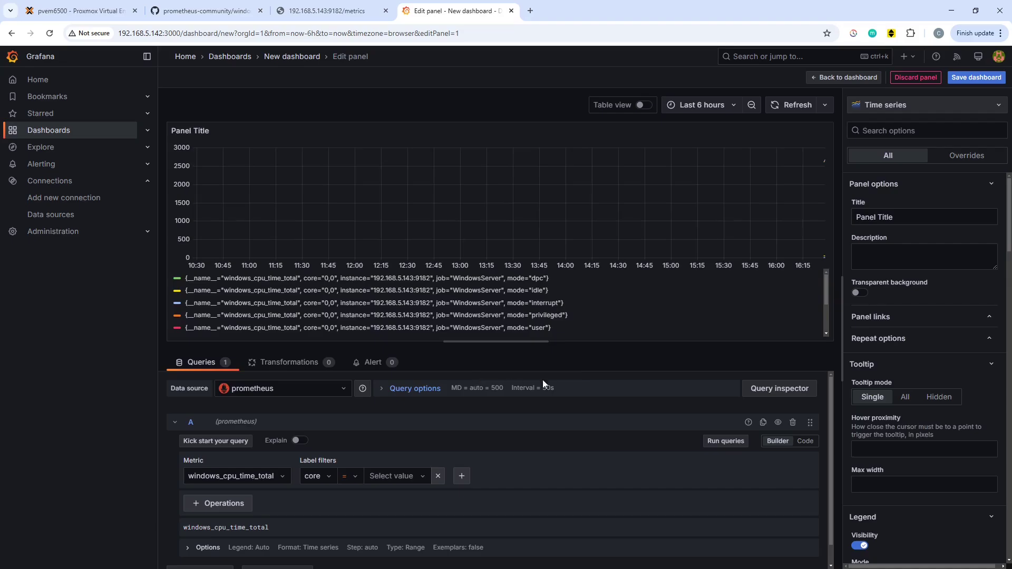
{"action": "left_click", "coordinate": [733, 107]}
{"action": "left_click", "coordinate": [690, 153]}
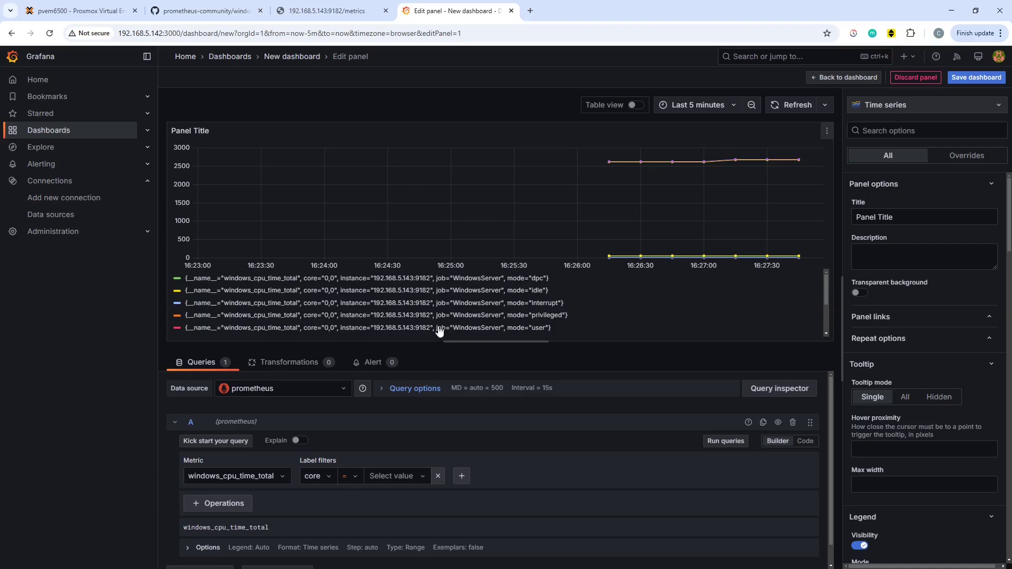
Change the query metric from windows_cpu_time_total to windows_memory_physical_free_bytes.
{"action": "left_click", "coordinate": [282, 482]}
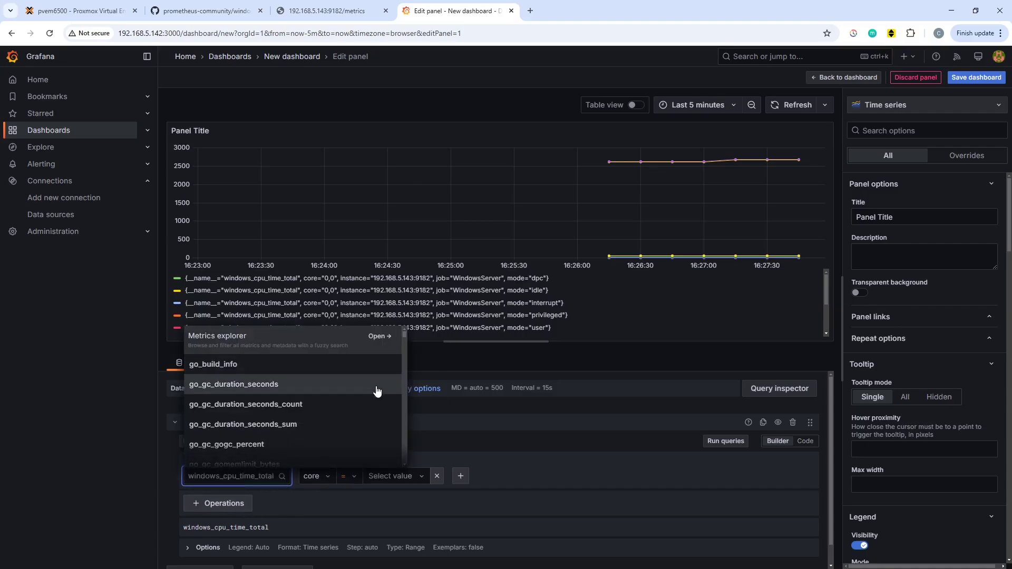
{"action": "scroll", "coordinate": [404, 350], "scroll_direction": "down", "scroll_amount": 4}
{"action": "left_click_drag", "start_coordinate": [405, 345], "coordinate": [400, 387]}
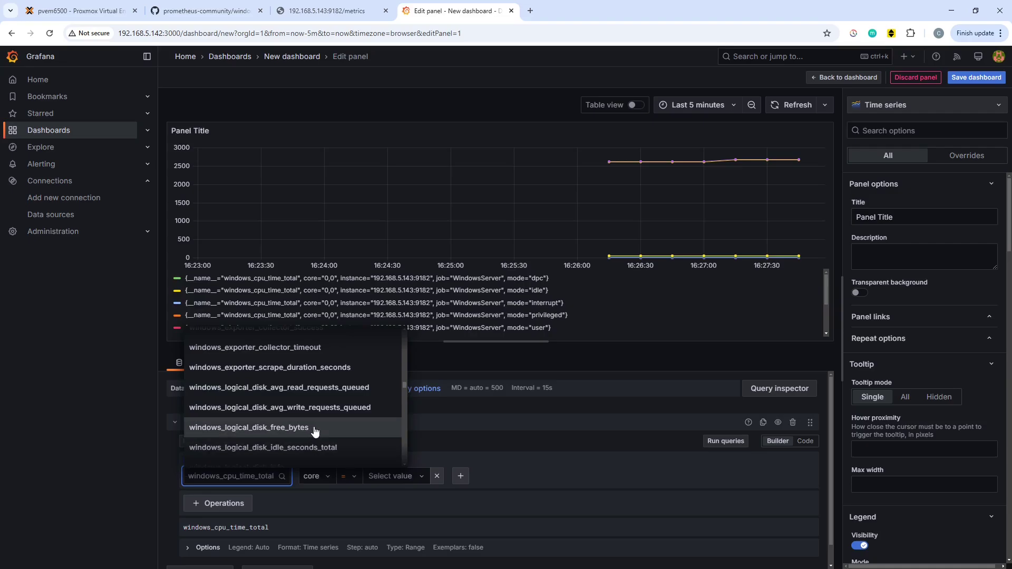
{"action": "scroll", "coordinate": [344, 428], "scroll_direction": "down", "scroll_amount": 3}
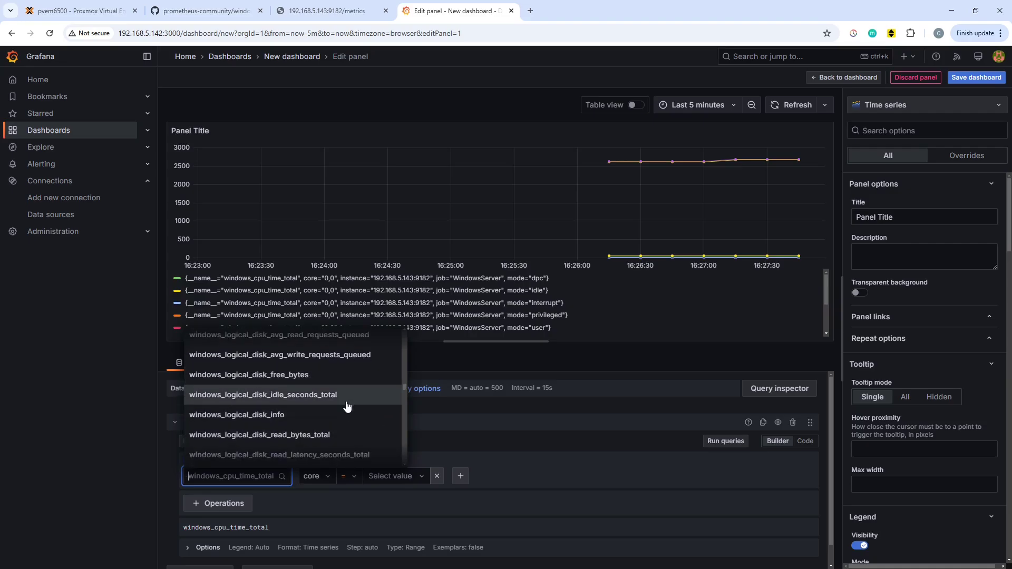
{"action": "scroll", "coordinate": [346, 413], "scroll_direction": "up", "scroll_amount": 5}
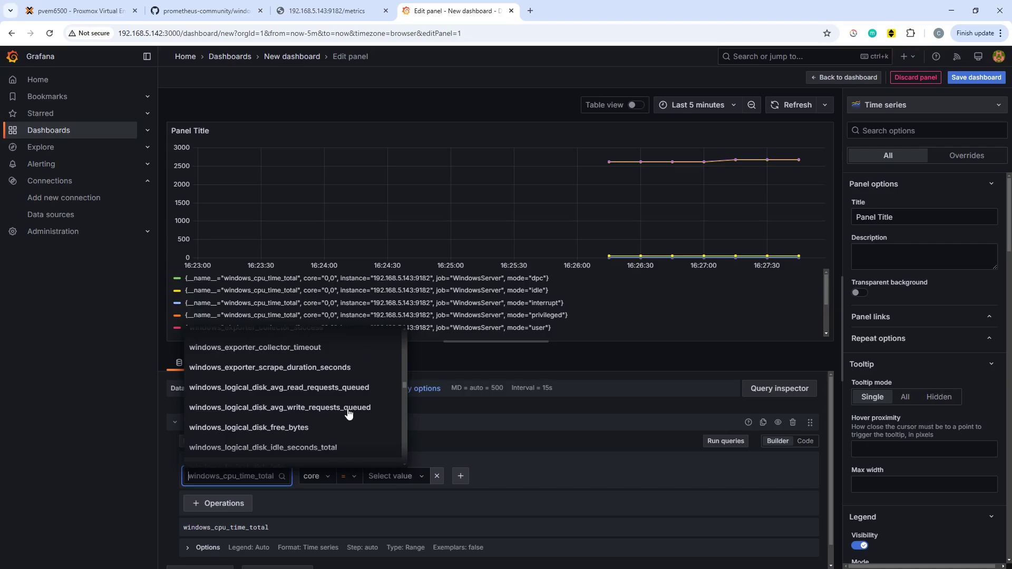
{"action": "scroll", "coordinate": [324, 403], "scroll_direction": "up", "scroll_amount": 3}
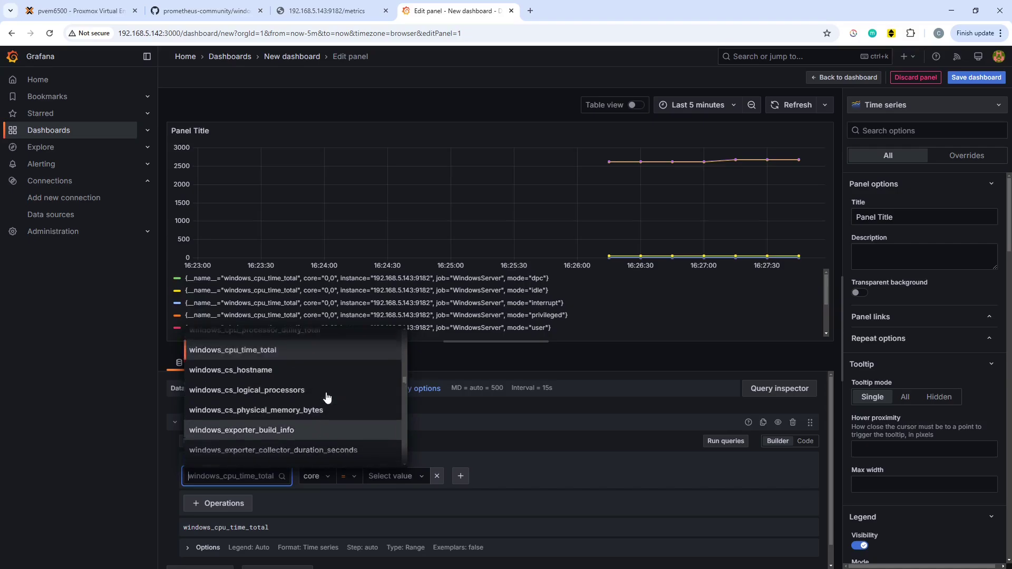
{"action": "scroll", "coordinate": [343, 411], "scroll_direction": "up", "scroll_amount": 2}
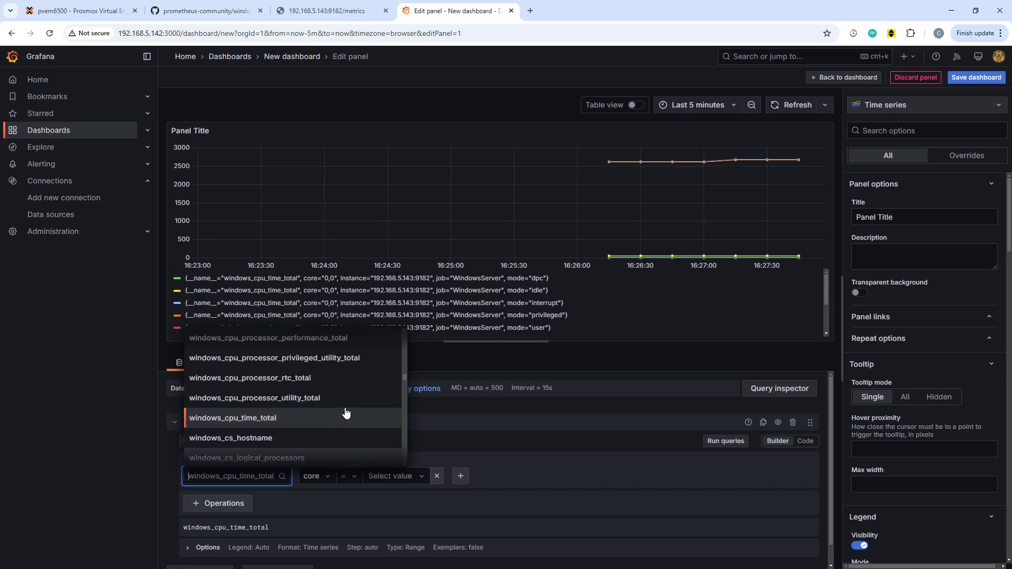
{"action": "scroll", "coordinate": [342, 410], "scroll_direction": "down", "scroll_amount": 4}
{"action": "scroll", "coordinate": [342, 410], "scroll_direction": "down", "scroll_amount": 15}
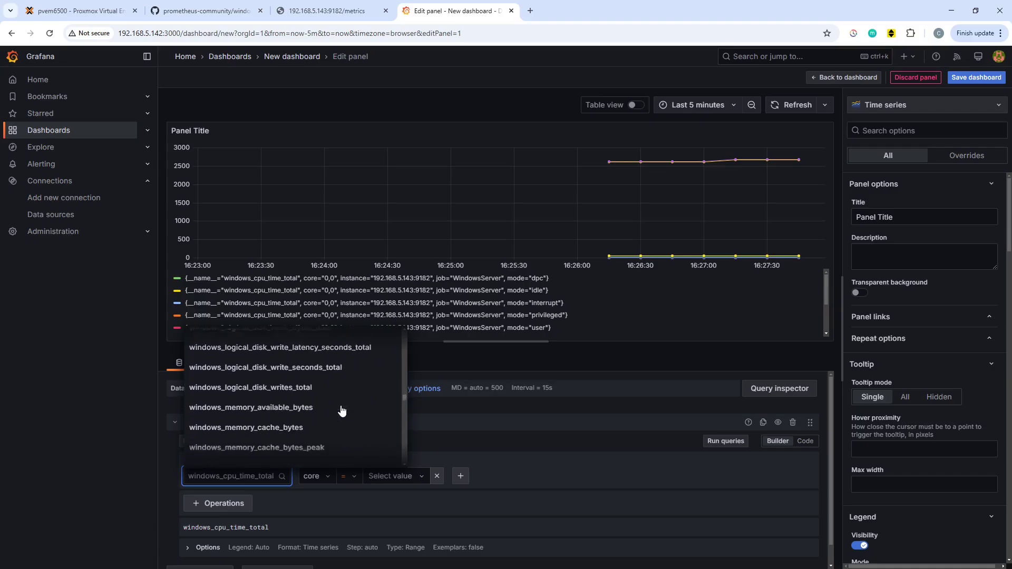
{"action": "scroll", "coordinate": [342, 410], "scroll_direction": "up", "scroll_amount": 5}
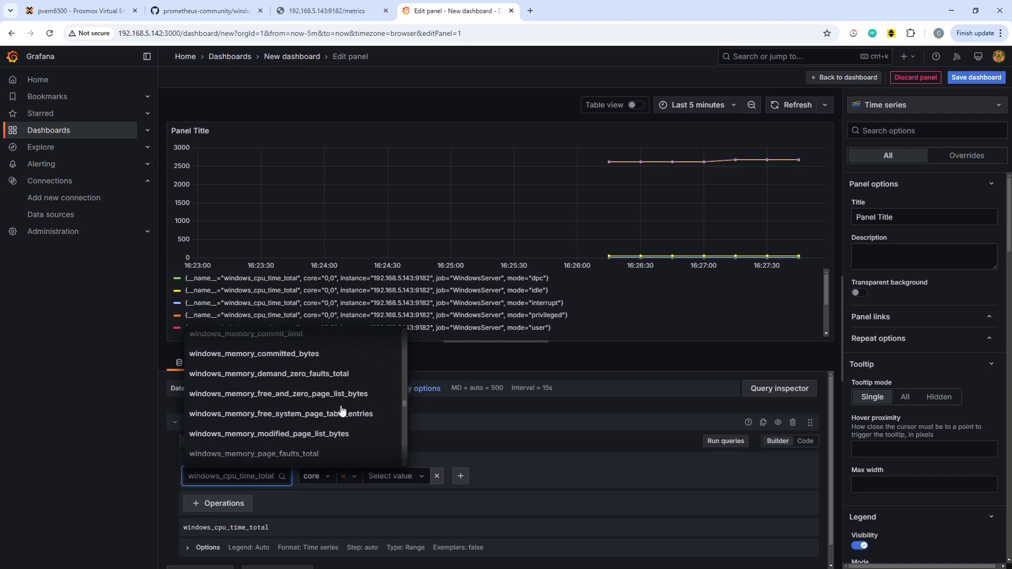
{"action": "scroll", "coordinate": [343, 409], "scroll_direction": "down", "scroll_amount": 2}
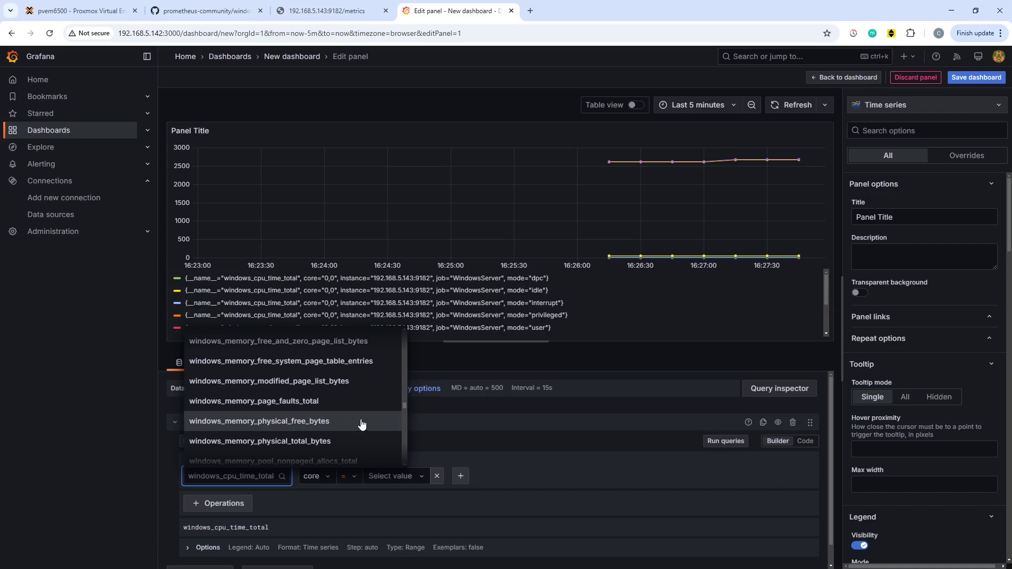
{"action": "left_click", "coordinate": [342, 422]}
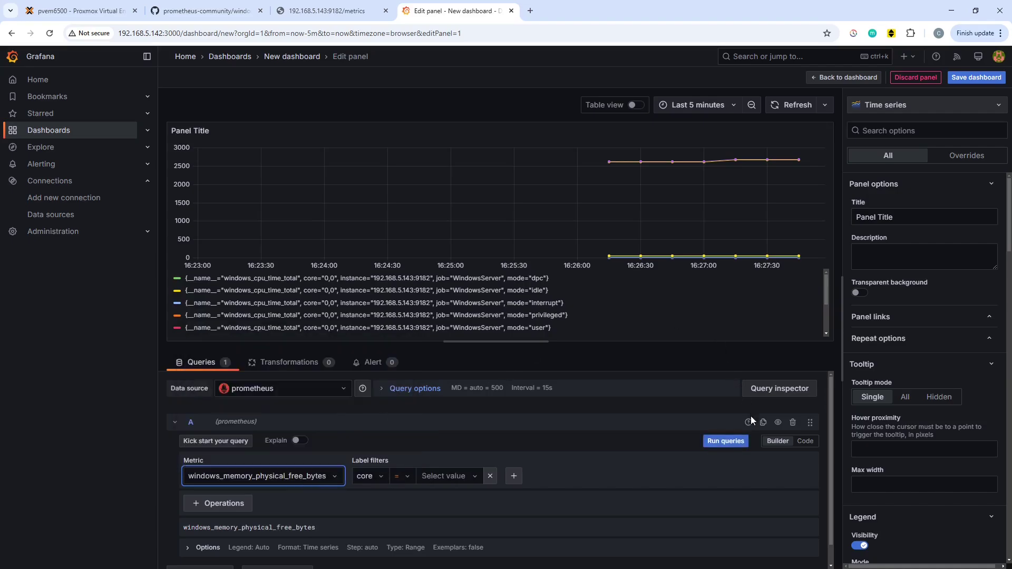
Run the memory query and set a Custom legend of {{job}} so the series reads WindowsServer.
{"action": "left_click", "coordinate": [726, 442]}
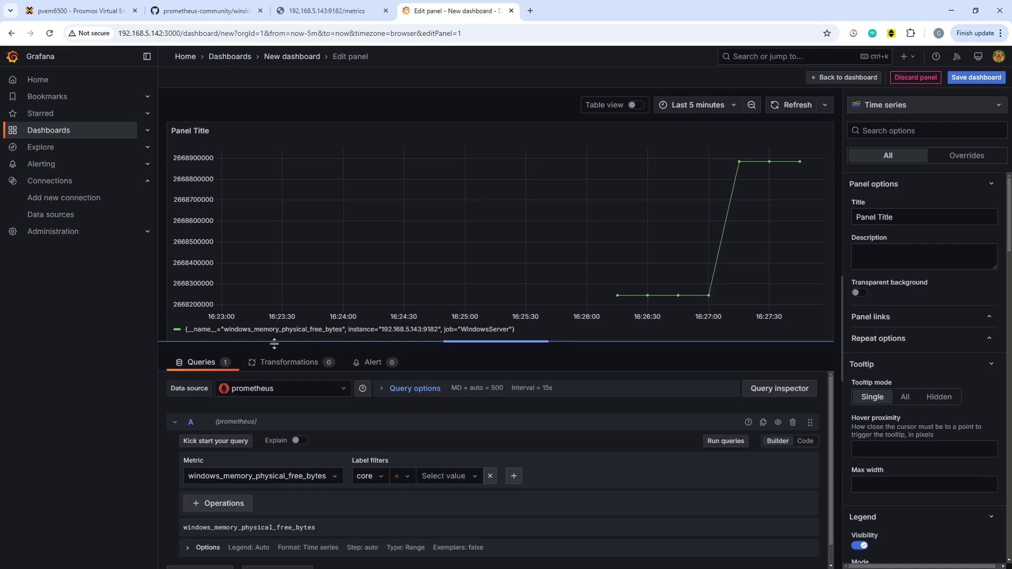
{"action": "scroll", "coordinate": [552, 517], "scroll_direction": "down", "scroll_amount": 1}
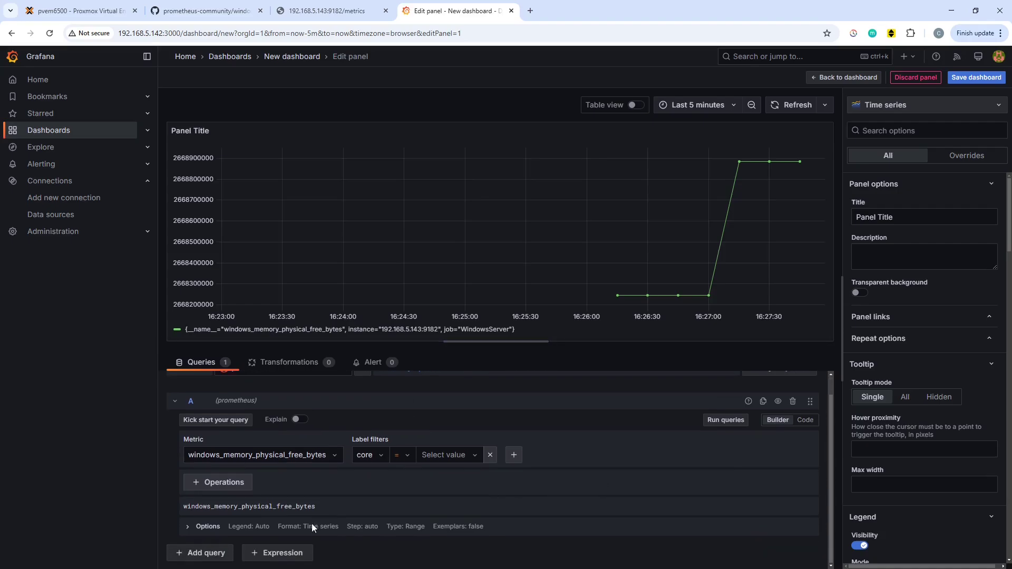
{"action": "left_click", "coordinate": [206, 525]}
{"action": "scroll", "coordinate": [263, 527], "scroll_direction": "down", "scroll_amount": 1}
{"action": "left_click", "coordinate": [266, 520]}
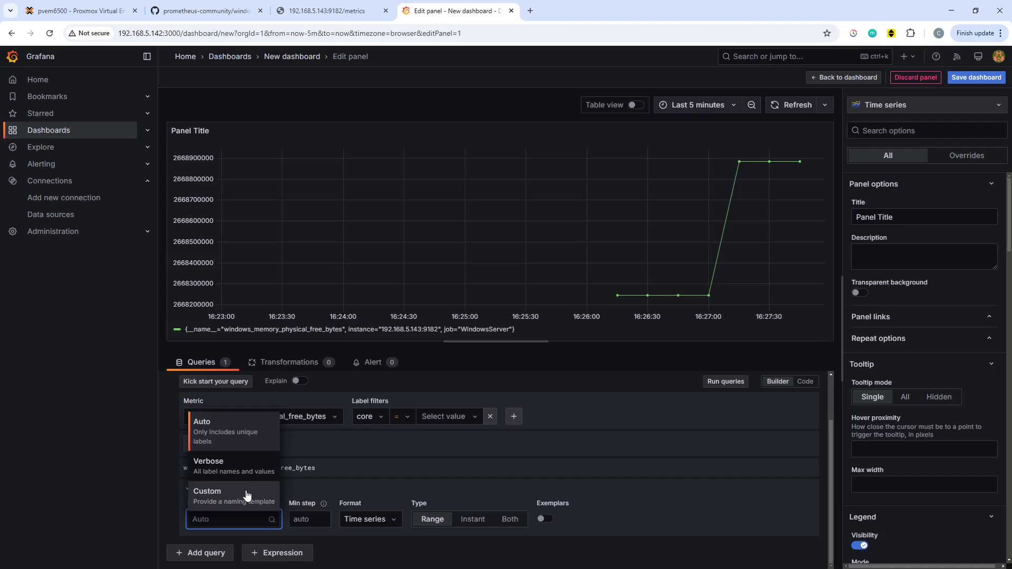
{"action": "left_click", "coordinate": [234, 496]}
{"action": "left_click", "coordinate": [249, 520]}
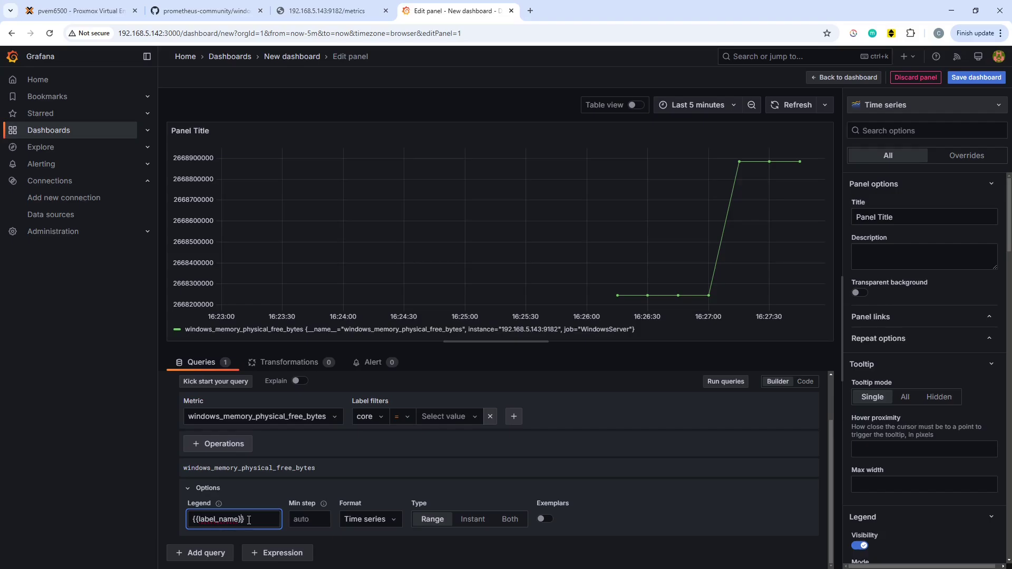
{"action": "key", "text": "shift+Left"}
{"action": "key", "text": "shift+Left"}
{"action": "key", "text": "shift+Left"}
{"action": "type", "text": "job"}
{"action": "left_click", "coordinate": [737, 387]}
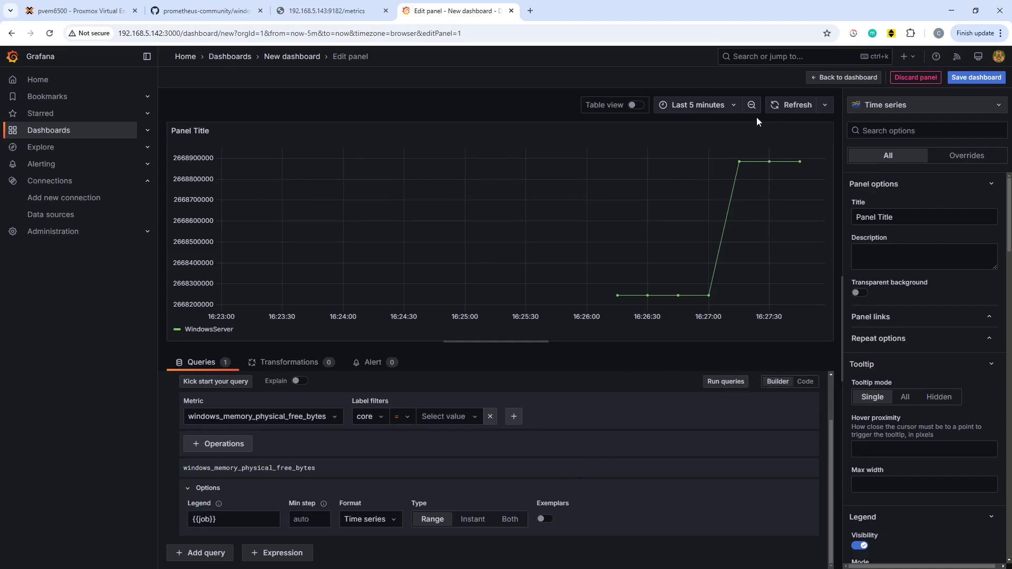
Title the panel 'Free Physical Memory Bytes', save the dashboard, and return to the dashboard view.
{"action": "triple_click", "coordinate": [905, 219]}
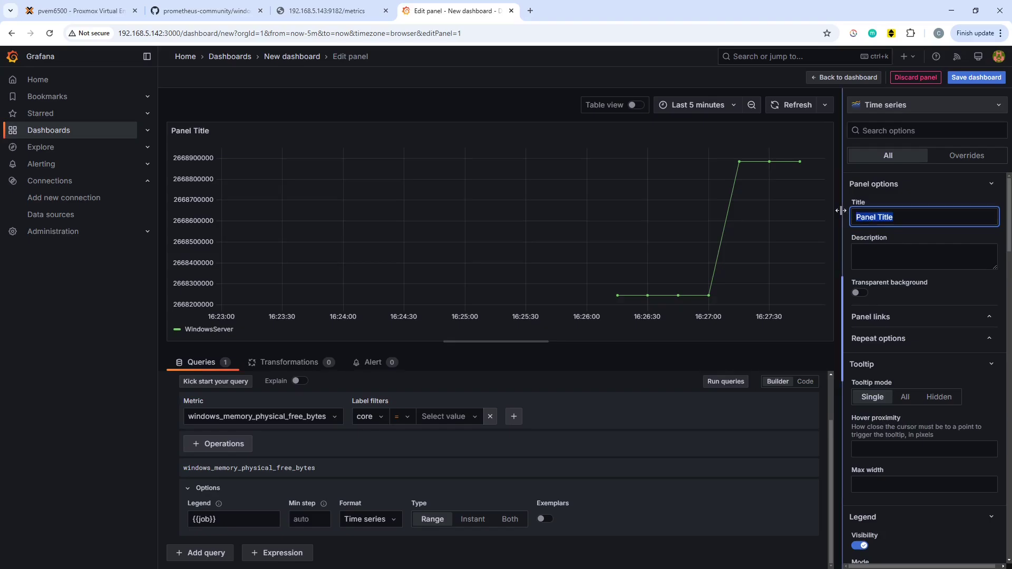
{"action": "type", "text": "Free Physica"}
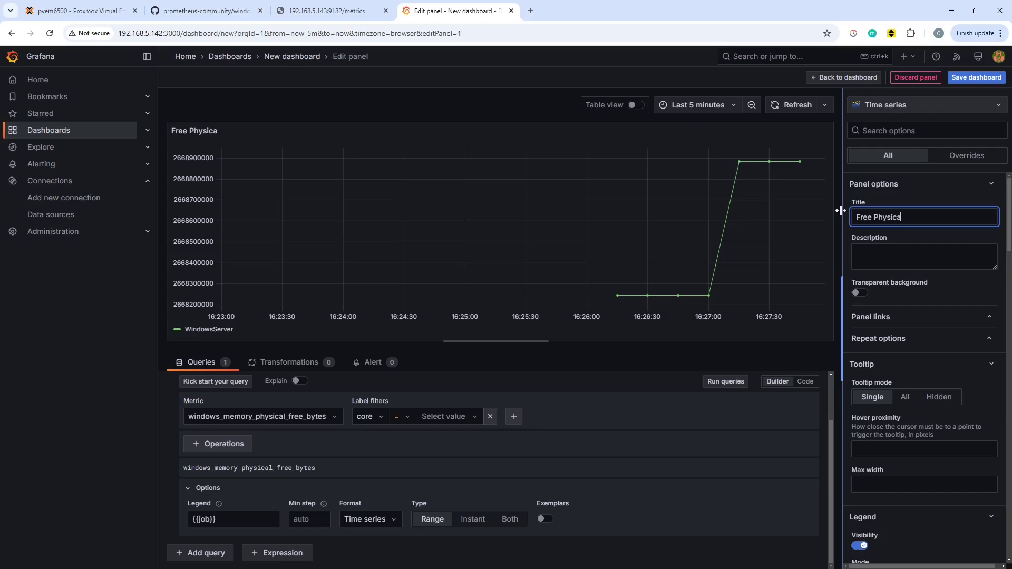
{"action": "type", "text": "l Memory Byte"}
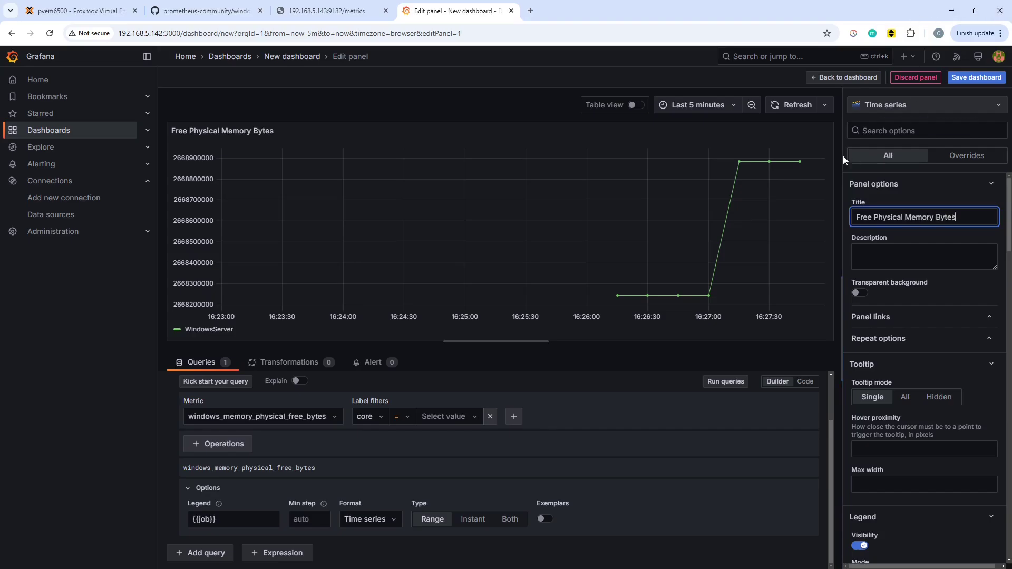
{"action": "type", "text": "s"}
{"action": "left_click", "coordinate": [975, 79]}
{"action": "left_click", "coordinate": [577, 249]}
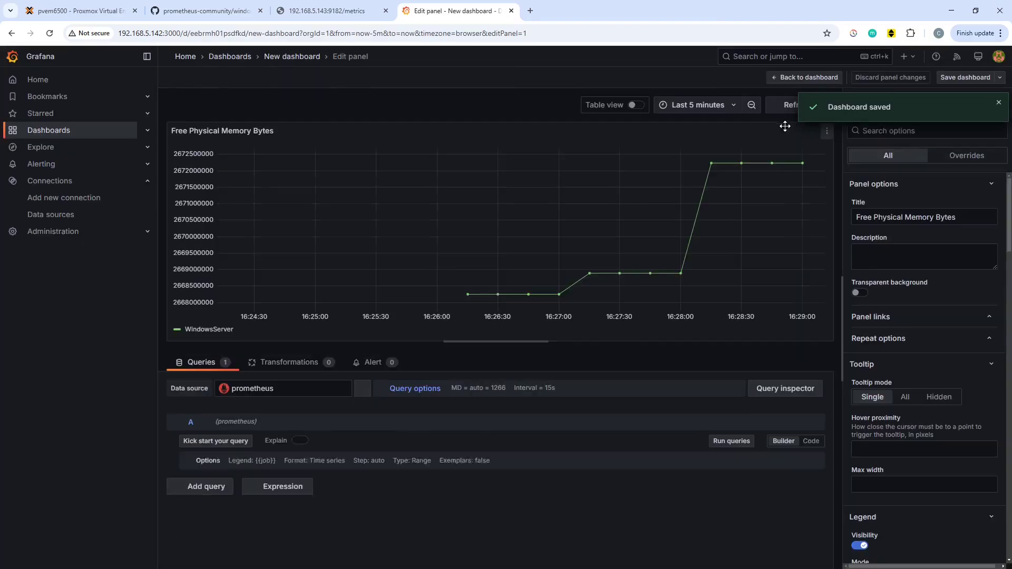
{"action": "left_click", "coordinate": [787, 77]}
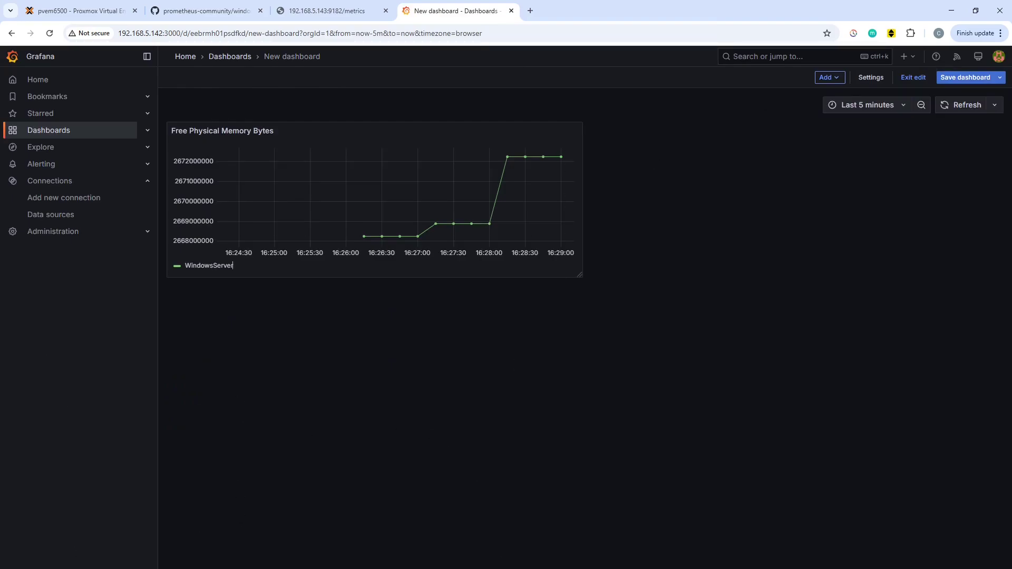
In the Windows Server noVNC console, launch Calculator from PowerShell with calc.exe.
{"action": "key", "text": "alt+Tab"}
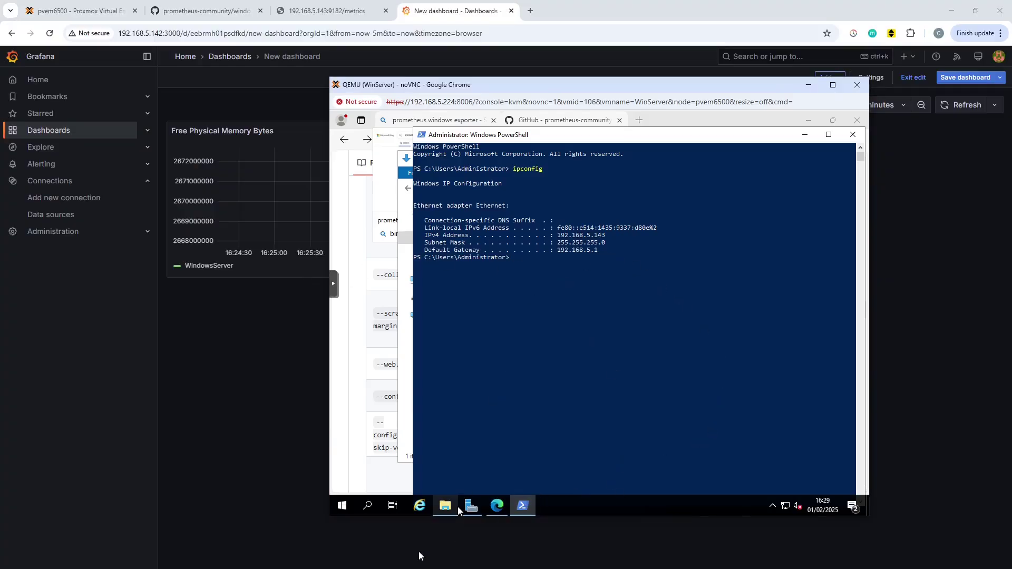
{"action": "left_click", "coordinate": [345, 505]}
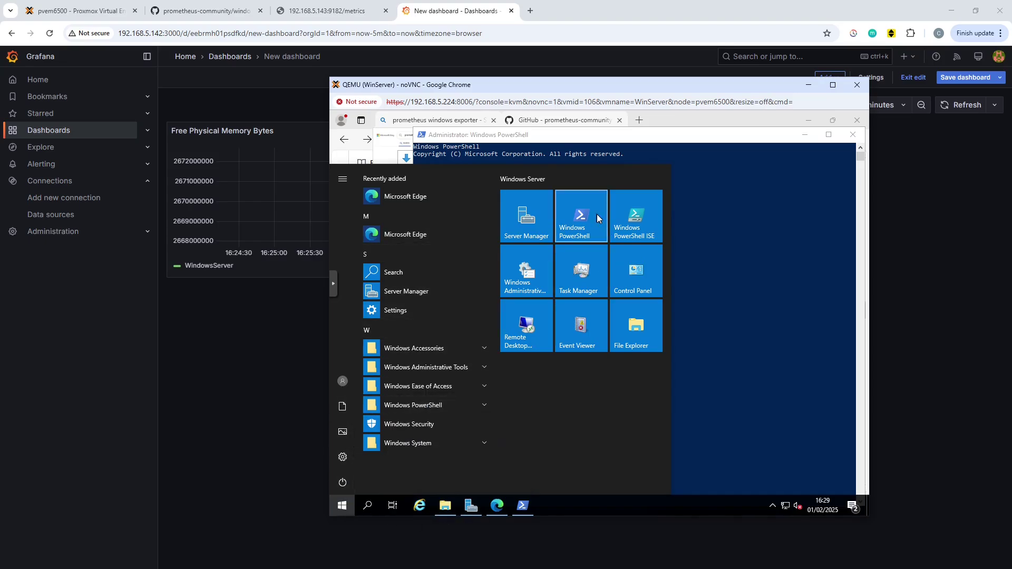
{"action": "left_click", "coordinate": [757, 263]}
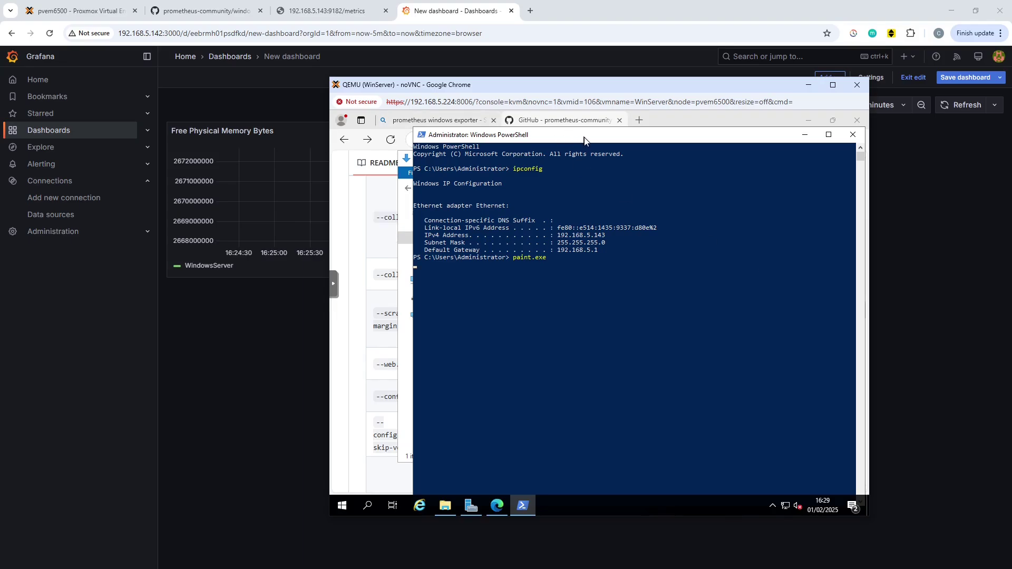
{"action": "key", "text": "Return"}
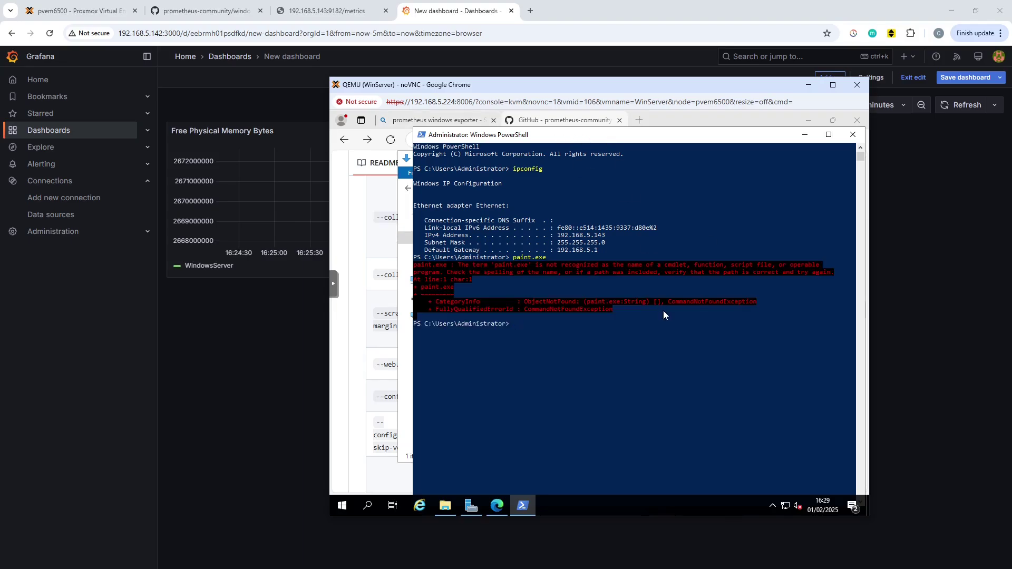
{"action": "type", "text": "calc.exe"}
{"action": "key", "text": "Return"}
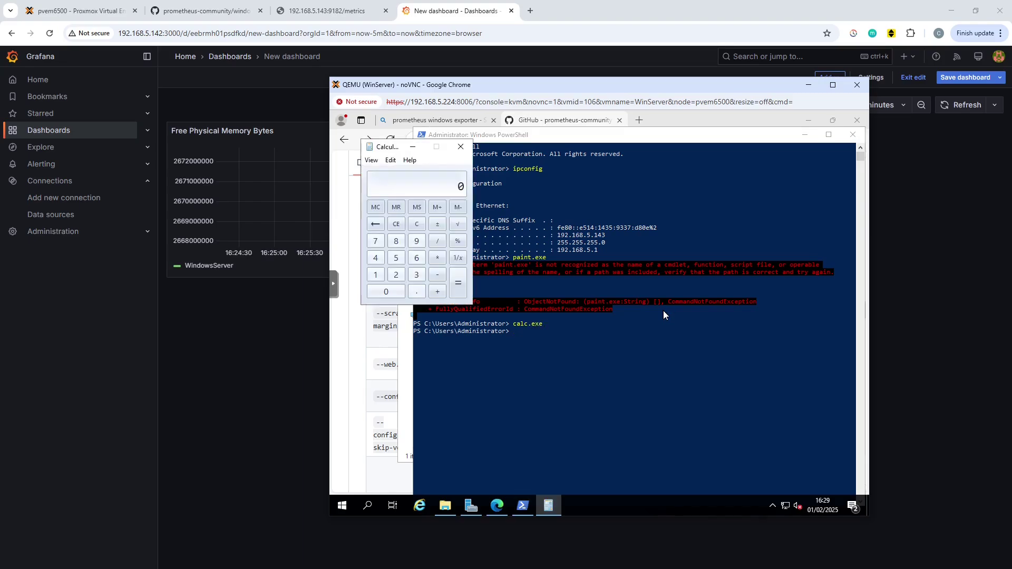
{"action": "left_click_drag", "start_coordinate": [391, 153], "coordinate": [414, 156]}
Launch Character Map with charmap.exe and move its window aside.
{"action": "left_click", "coordinate": [624, 348]}
{"action": "type", "text": "cha"}
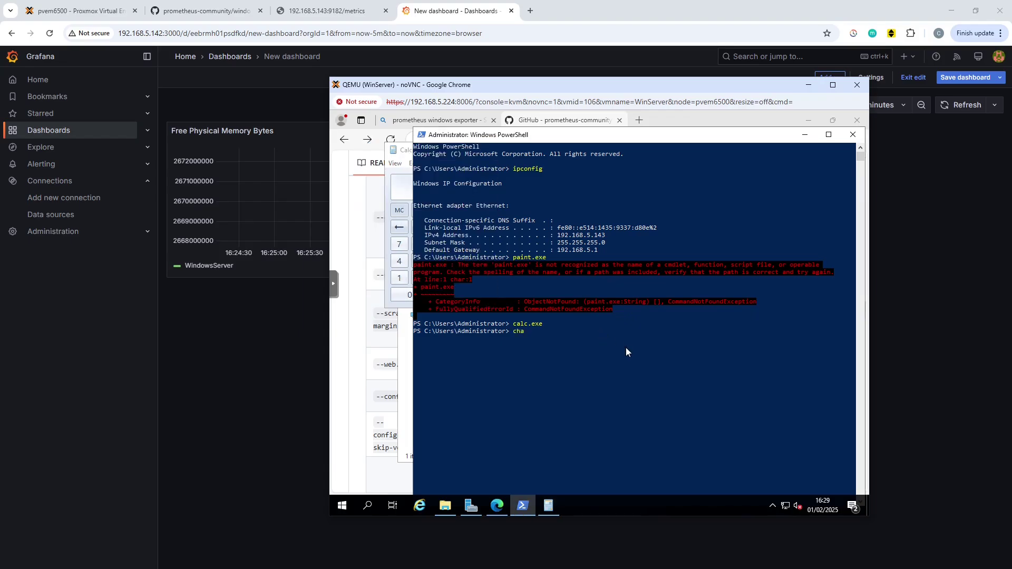
{"action": "type", "text": "rmap.exe"}
{"action": "key", "text": "Return"}
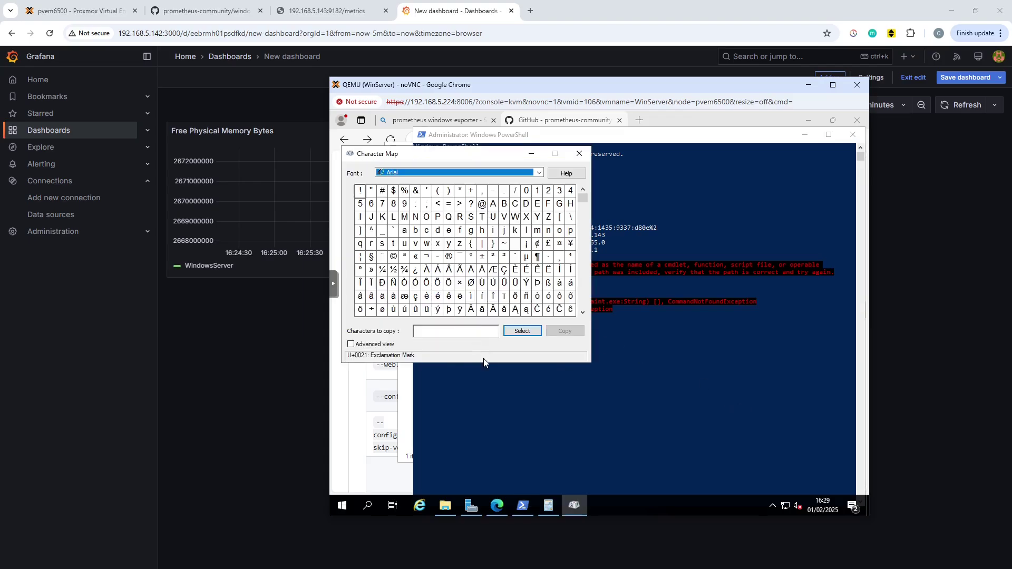
{"action": "left_click_drag", "start_coordinate": [465, 158], "coordinate": [601, 184]}
Refresh the Free Physical Memory Bytes dashboard to show readings up to 16:30.
{"action": "left_click", "coordinate": [241, 416]}
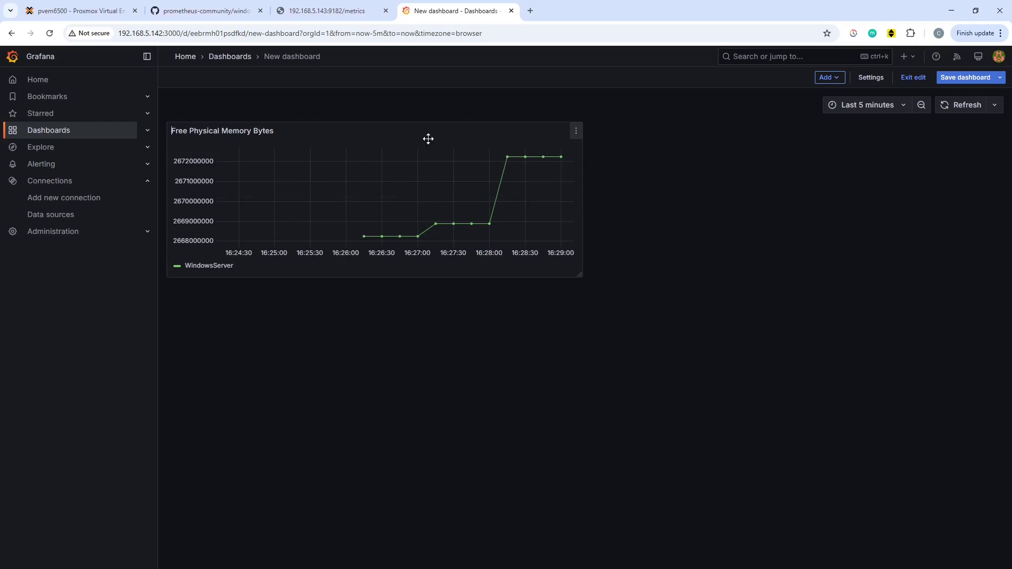
{"action": "left_click", "coordinate": [963, 106]}
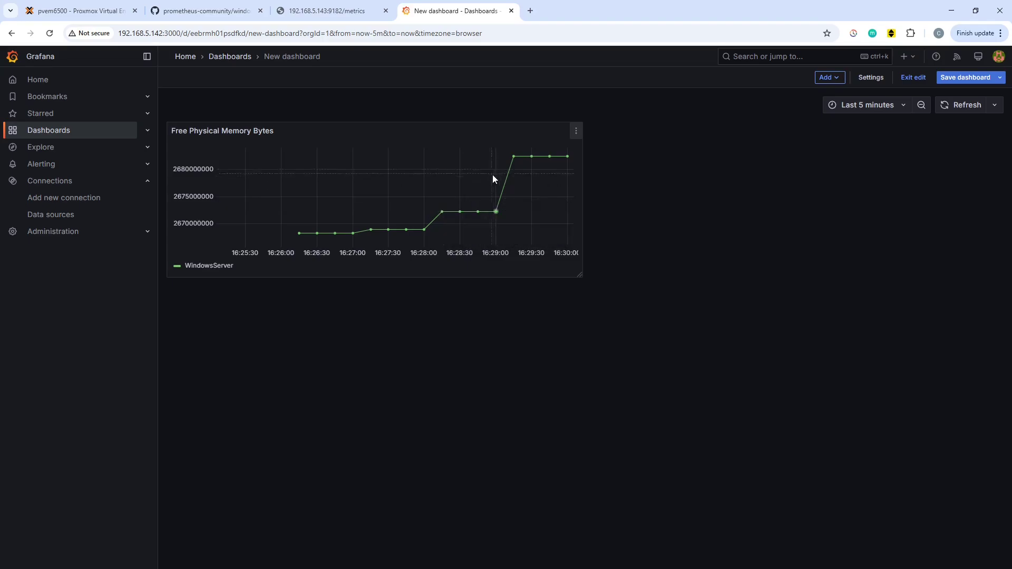
{"action": "mouse_move", "coordinate": [497, 209]}
In the Ubuntu terminal, enter the prometheus folder, list it, and view prometheus.yml with less.
{"action": "key", "text": "alt+Tab"}
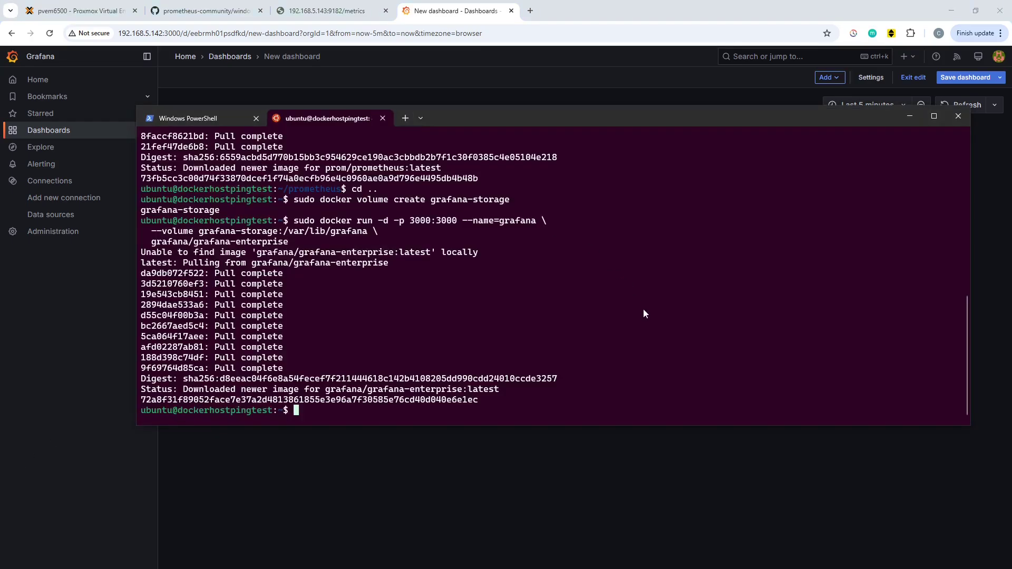
{"action": "type", "text": "cd pr"}
{"action": "key", "text": "Tab"}
{"action": "key", "text": "Return"}
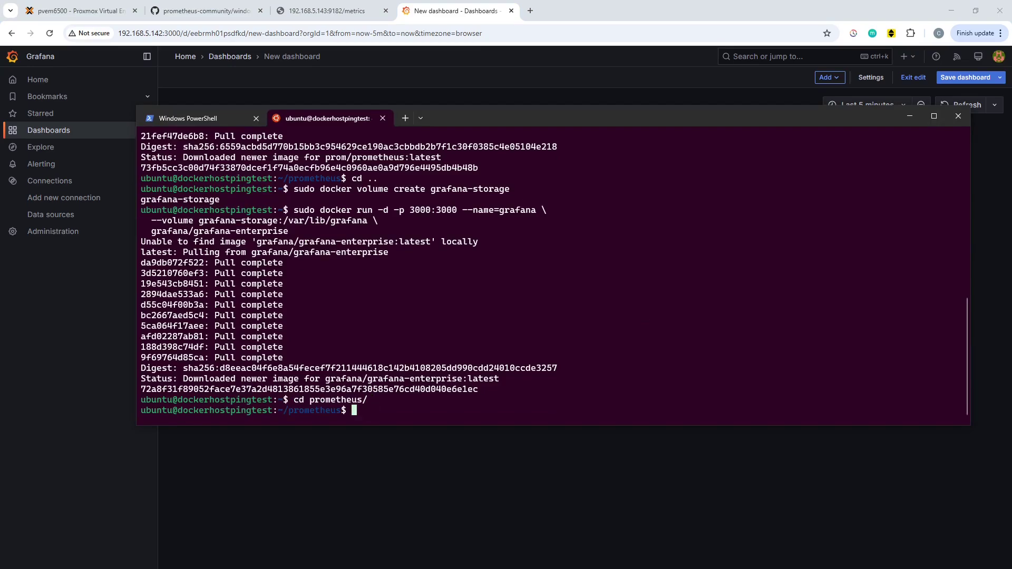
{"action": "type", "text": "ls"}
{"action": "key", "text": "Return"}
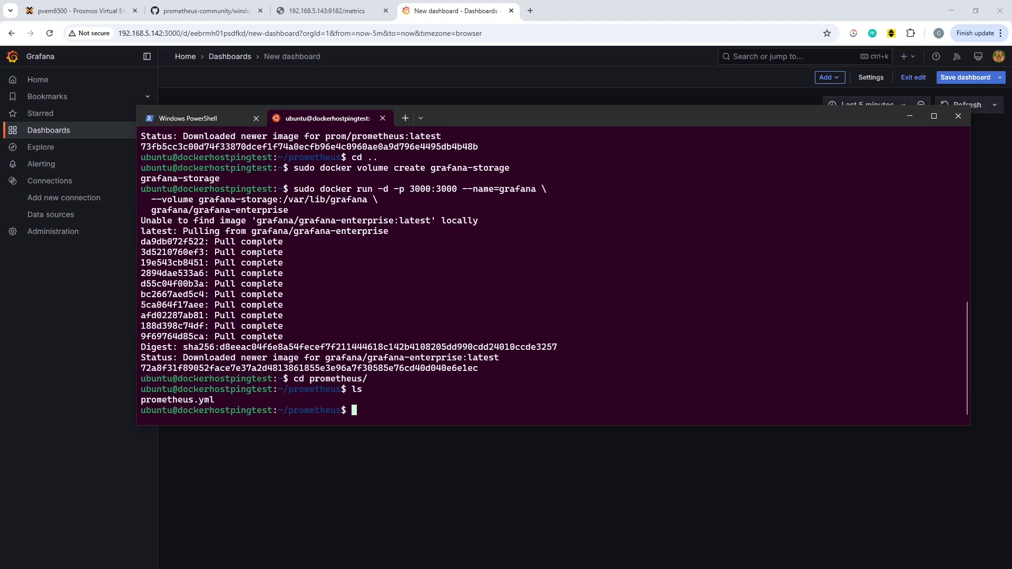
{"action": "type", "text": "less p"}
{"action": "key", "text": "Tab"}
{"action": "key", "text": "Return"}
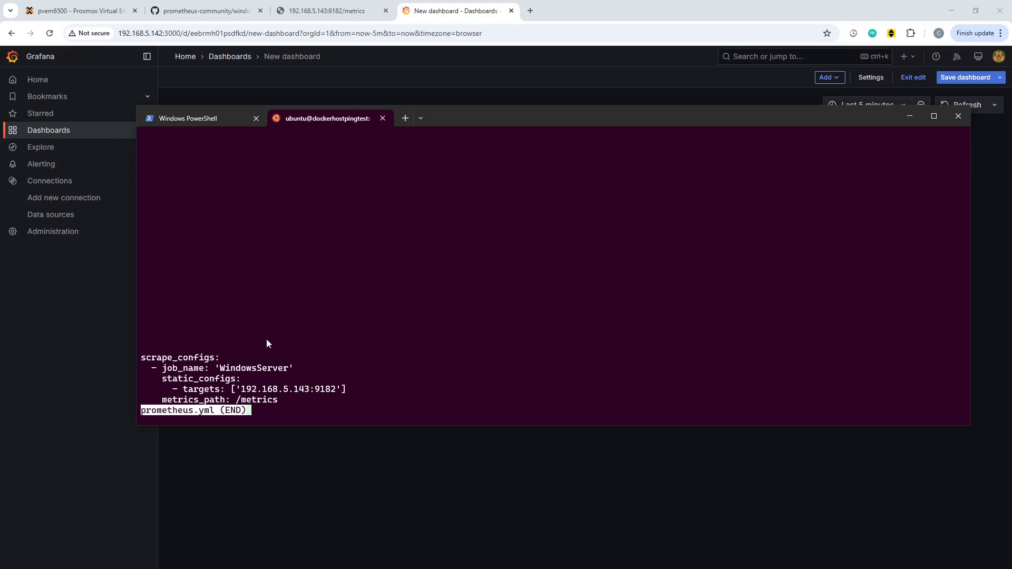
Quit the config file viewer and bring the Grafana Free Physical Memory Bytes dashboard forward.
{"action": "key", "text": "q"}
{"action": "left_click", "coordinate": [488, 481]}
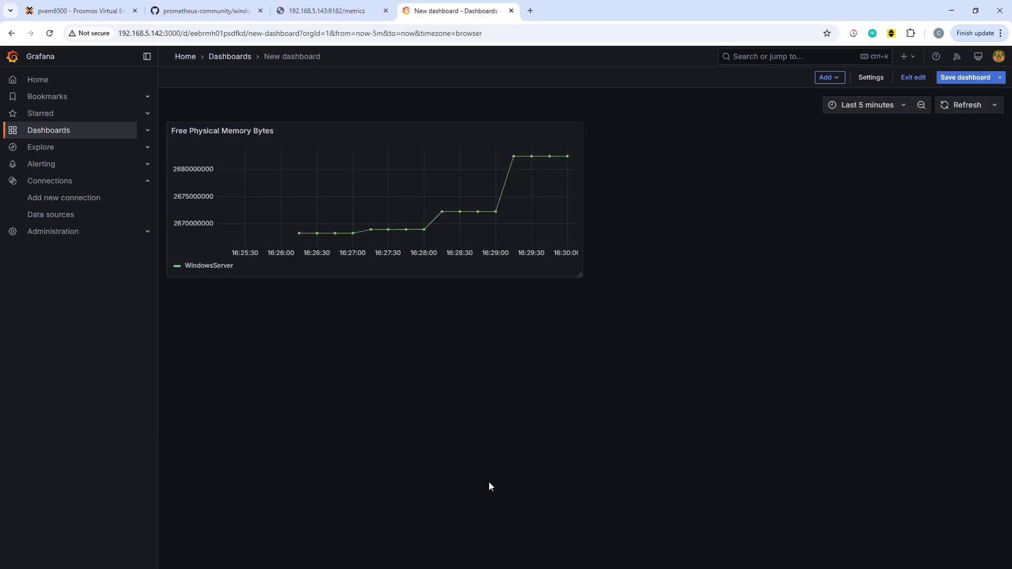